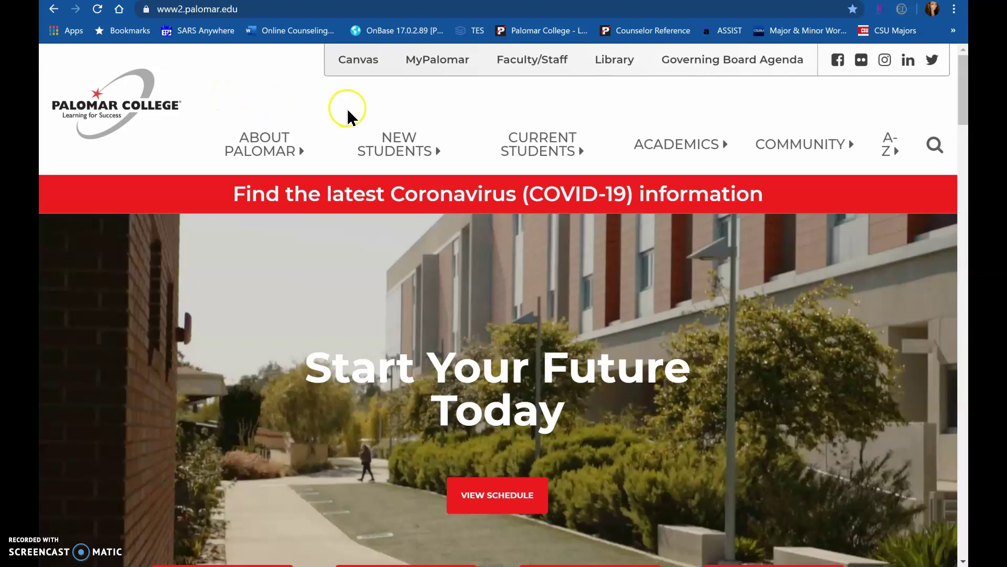
Open the MyPalomar login page and sign in with the student's Palomar ID and password.
click(442, 64)
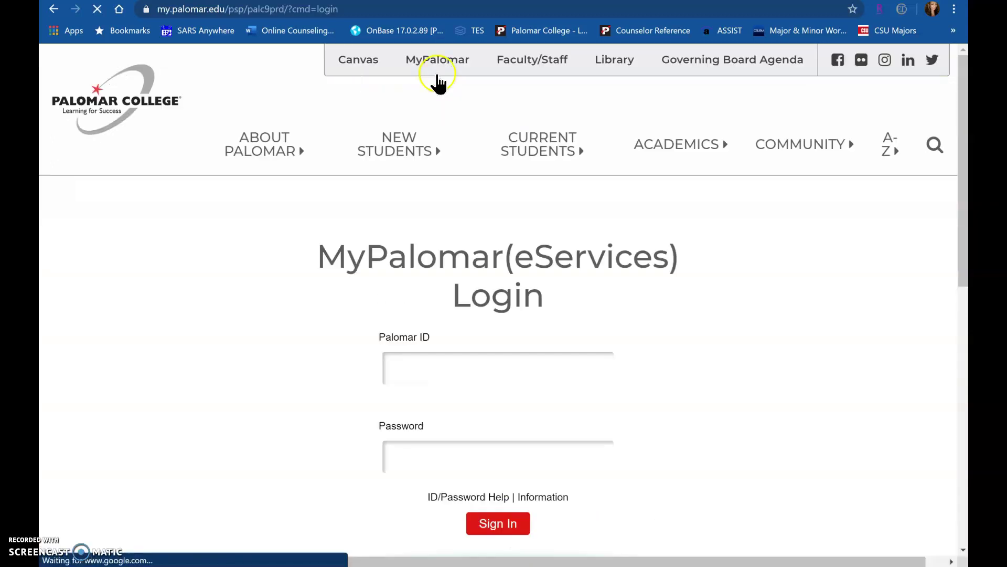
click(464, 369)
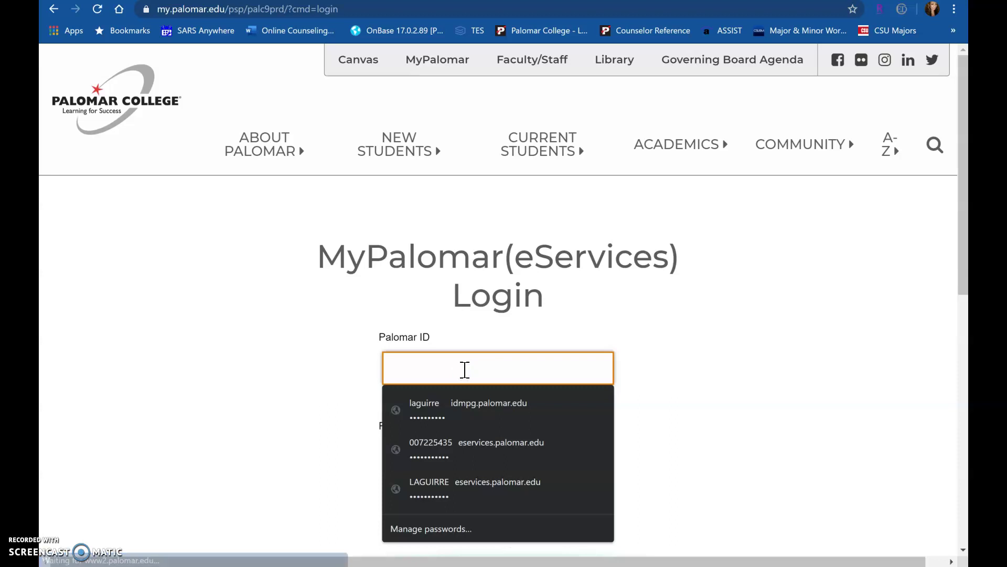
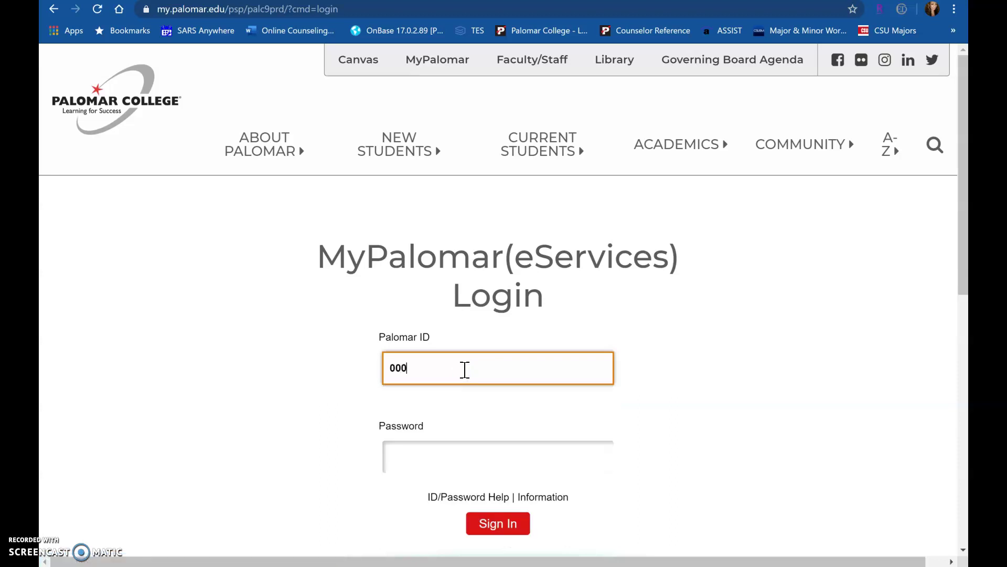
key(Tab)
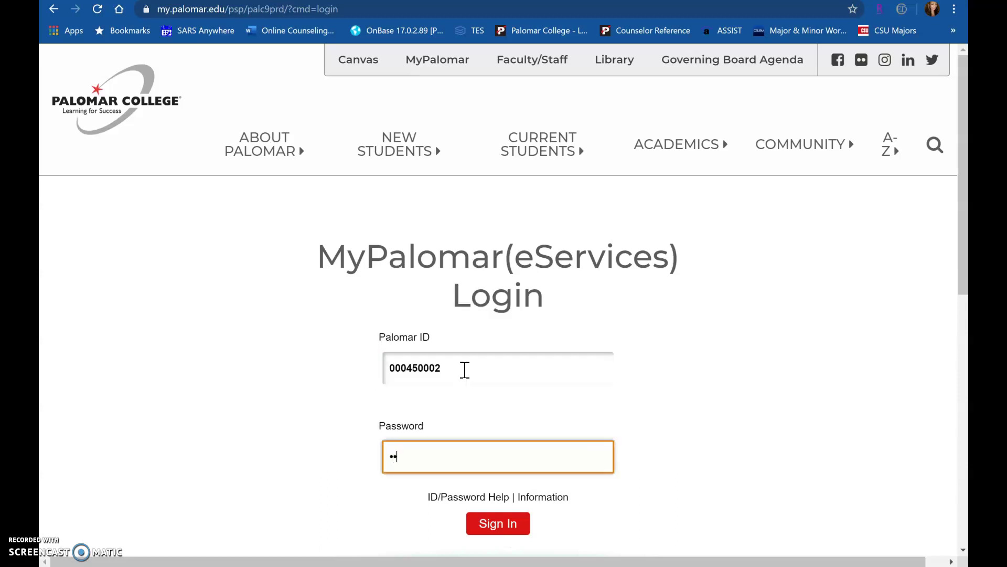
click(508, 523)
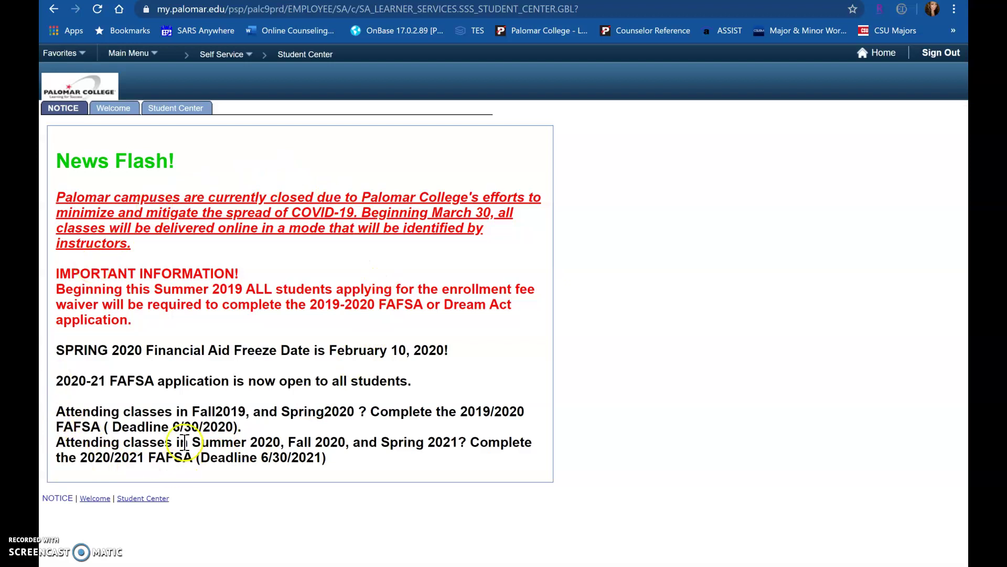
Show the Welcome tab with the 2020 Fall enrollment date, 11-JUN-2020 at 04:30 PM.
click(116, 107)
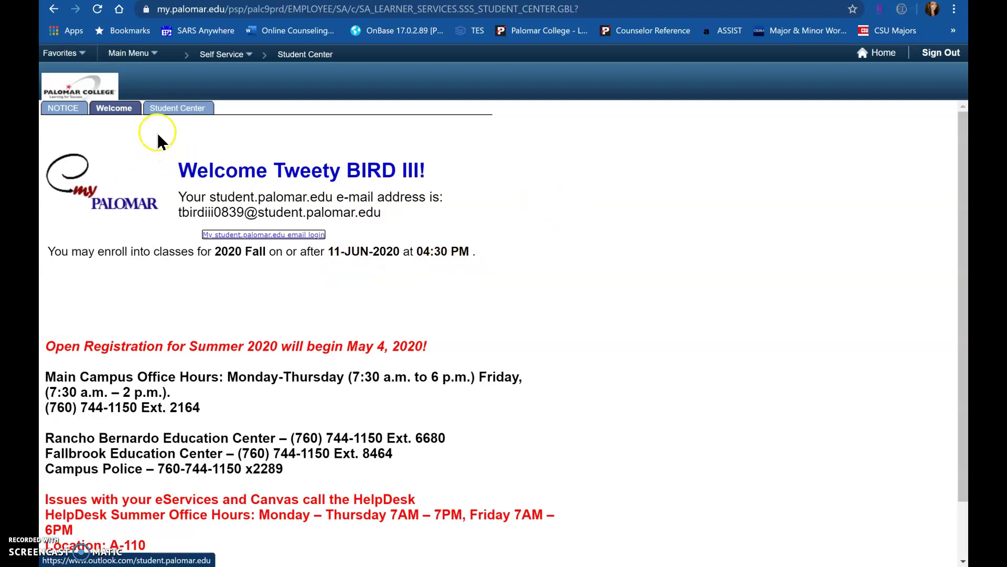
Switch to the Student Center tab showing the not-enrolled notice and records overview.
click(180, 108)
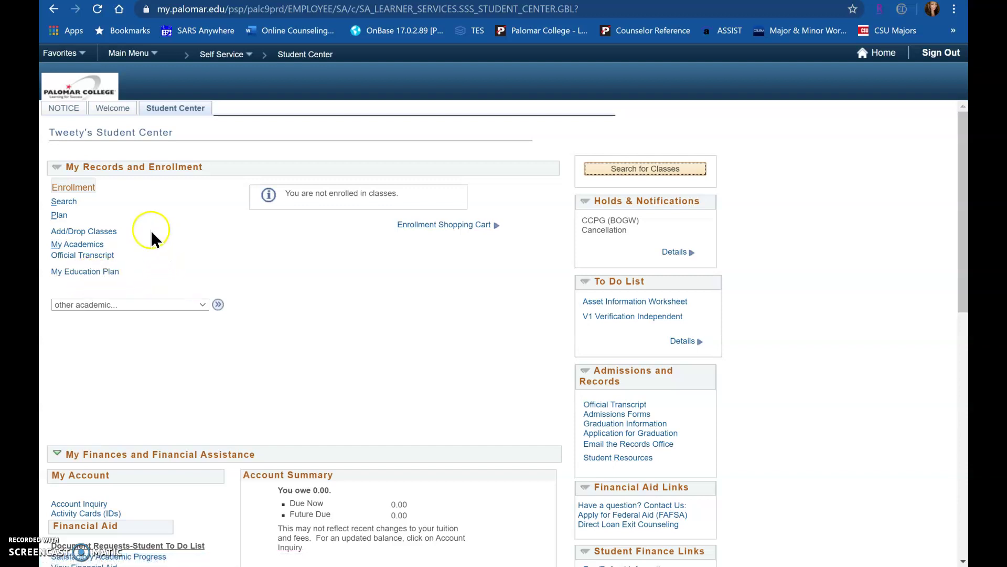
Go to Add/Drop Classes, read through the terms and conditions, and accept them.
click(113, 237)
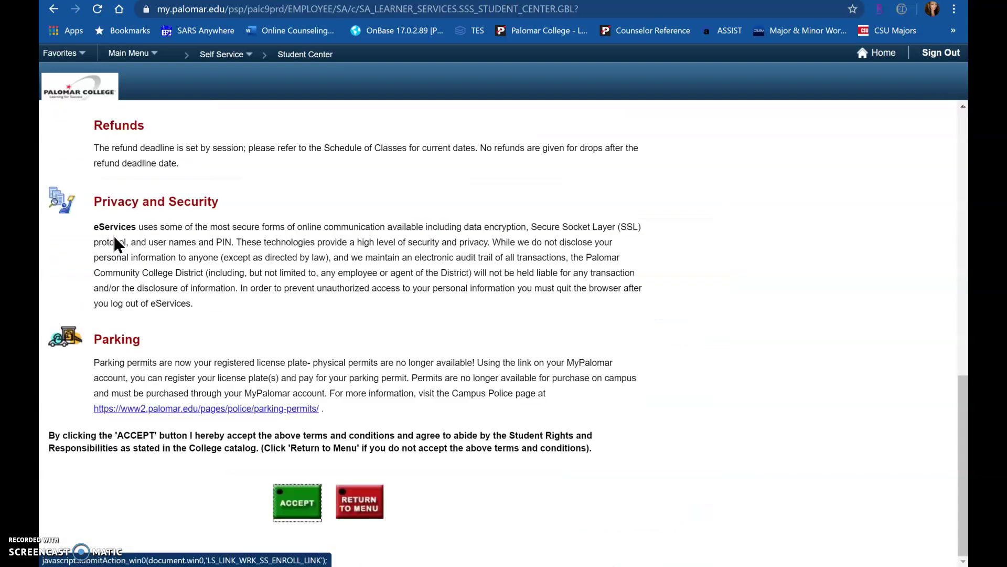
scroll(114, 235, up, 15)
scroll(114, 235, down, 3)
scroll(115, 235, down, 10)
click(309, 511)
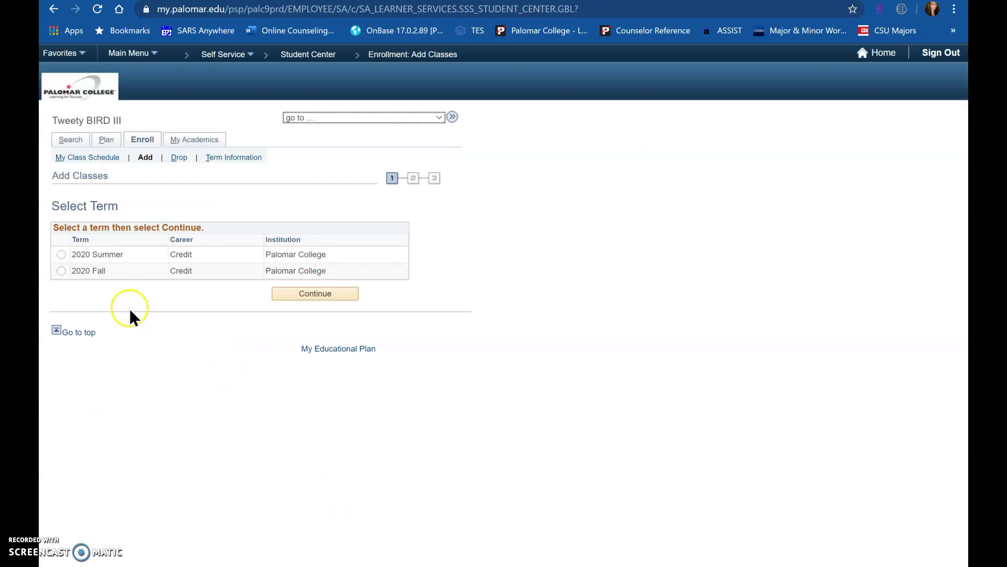
Choose the 2020 Summer term and bring up the class search form.
click(61, 254)
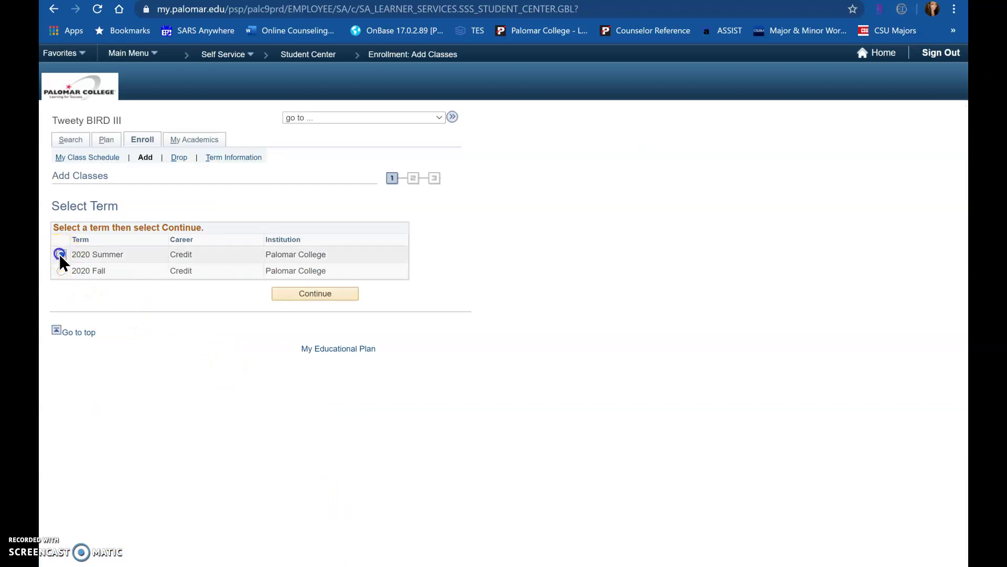
click(321, 295)
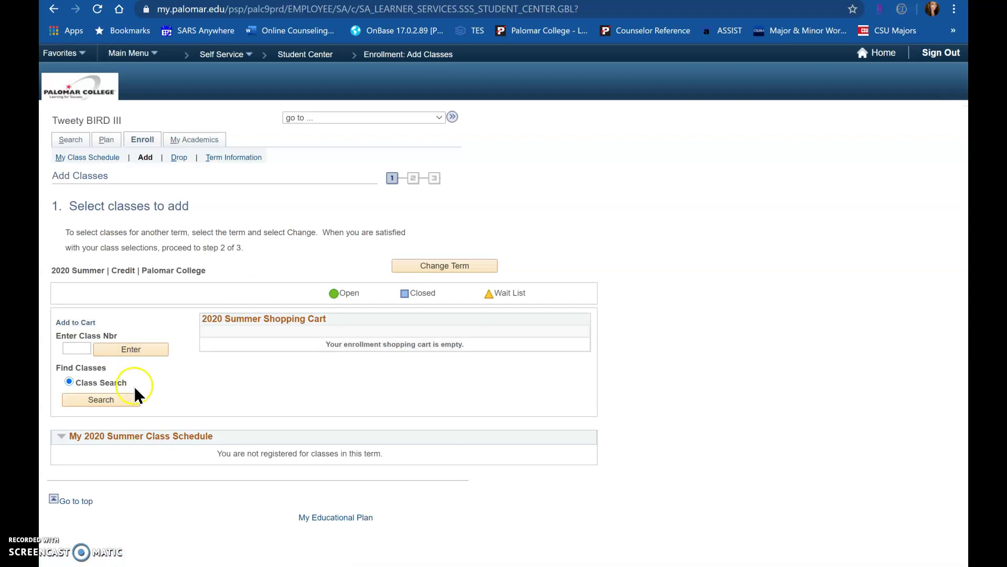
click(116, 401)
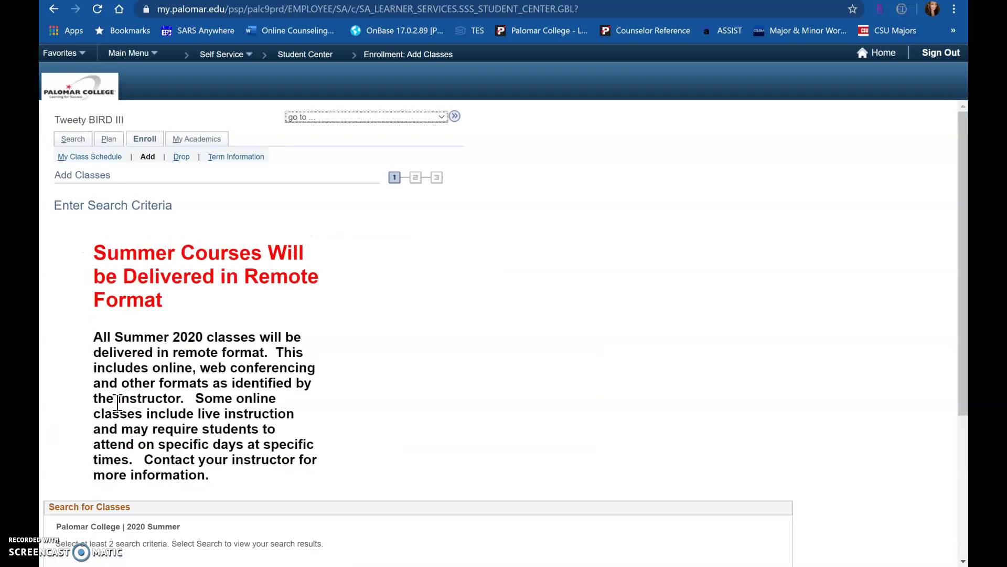
scroll(118, 402, down, 2)
click(329, 347)
click(149, 147)
click(170, 373)
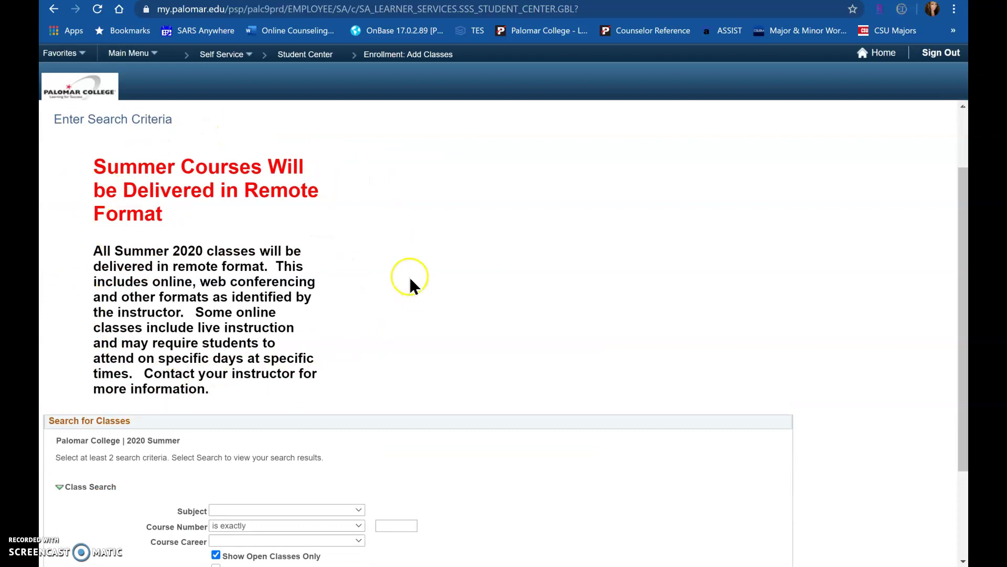
scroll(410, 285, down, 3)
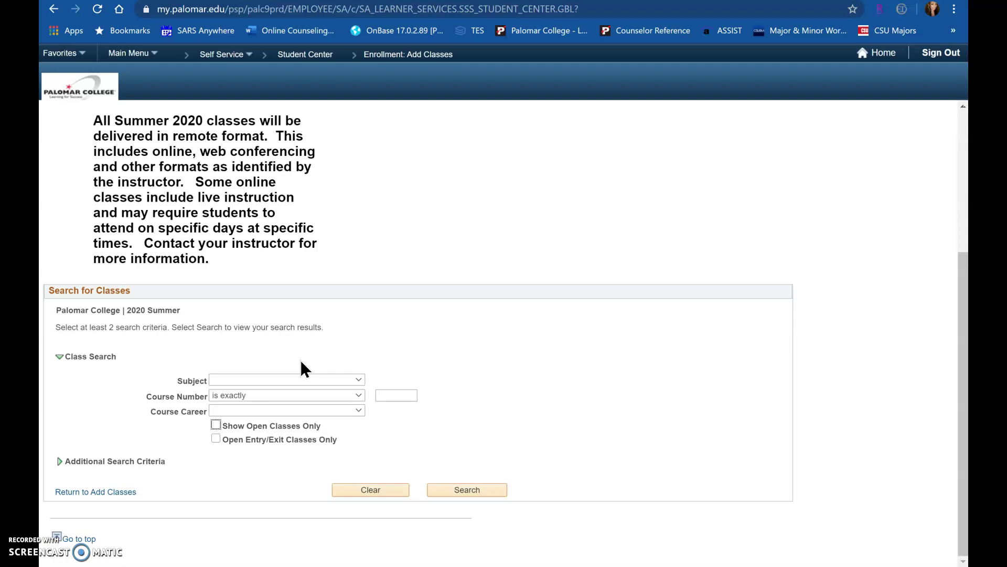
Search for subject Counseling with course number 110.
click(299, 379)
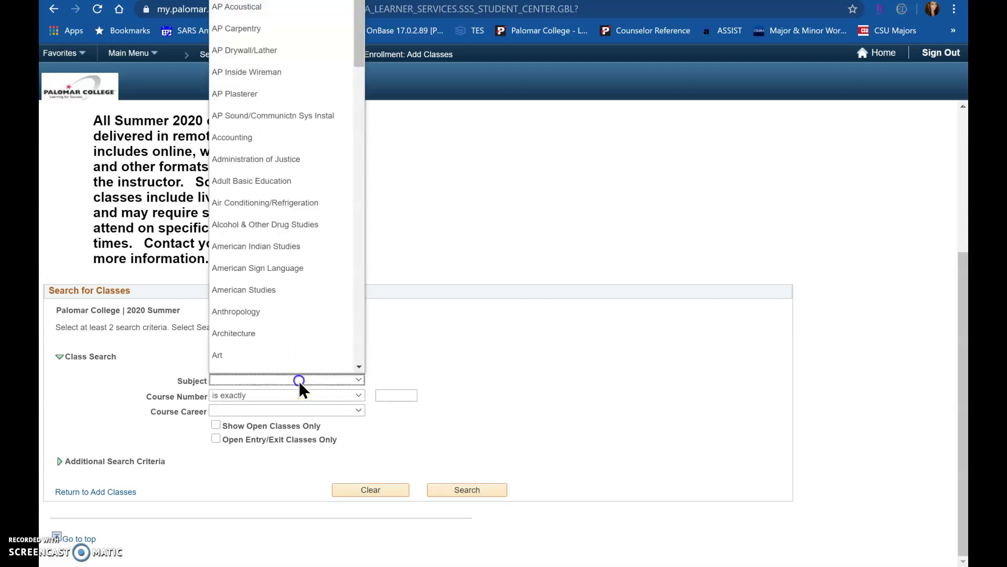
scroll(281, 210, down, 7)
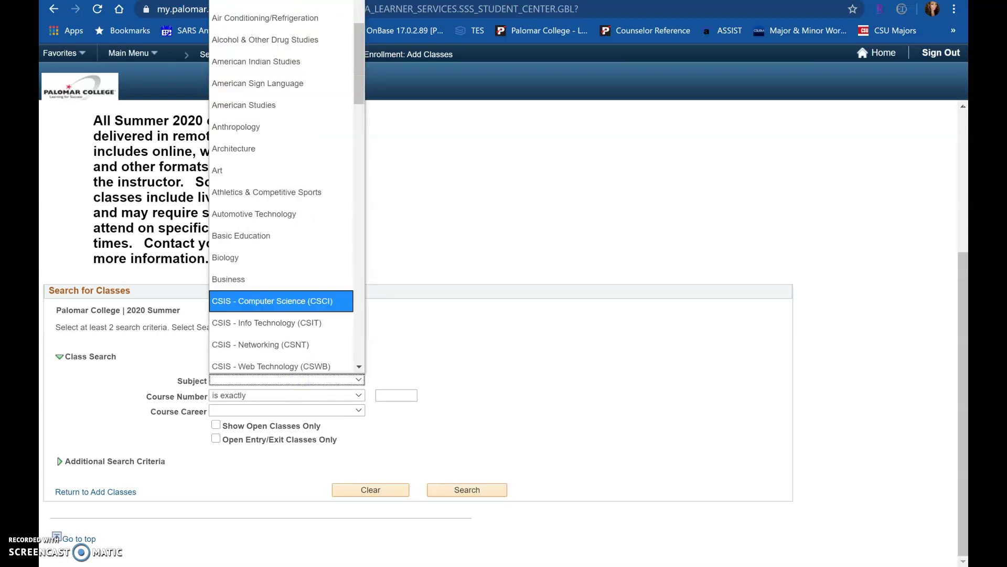
scroll(281, 213, down, 4)
click(232, 279)
click(396, 395)
text(110)
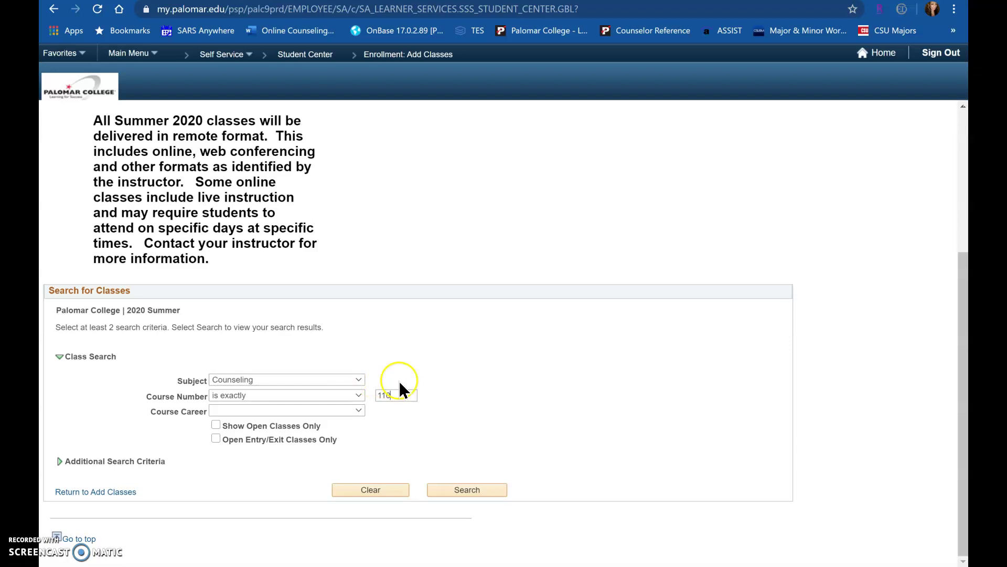
click(486, 489)
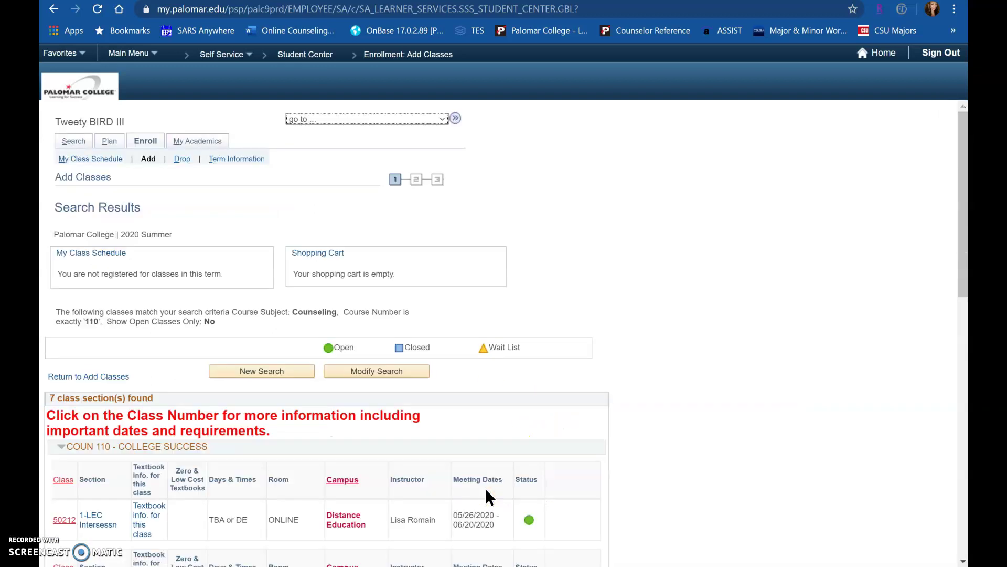
Scroll through the seven COUN 110 sections and select section 50213 (COUN 110-7).
scroll(488, 496, down, 5)
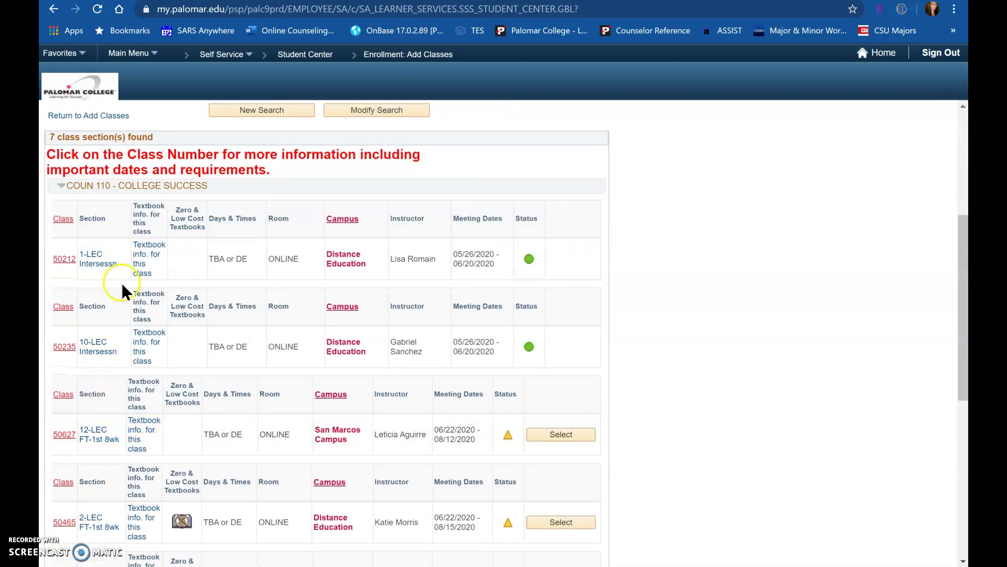
scroll(450, 315, down, 7)
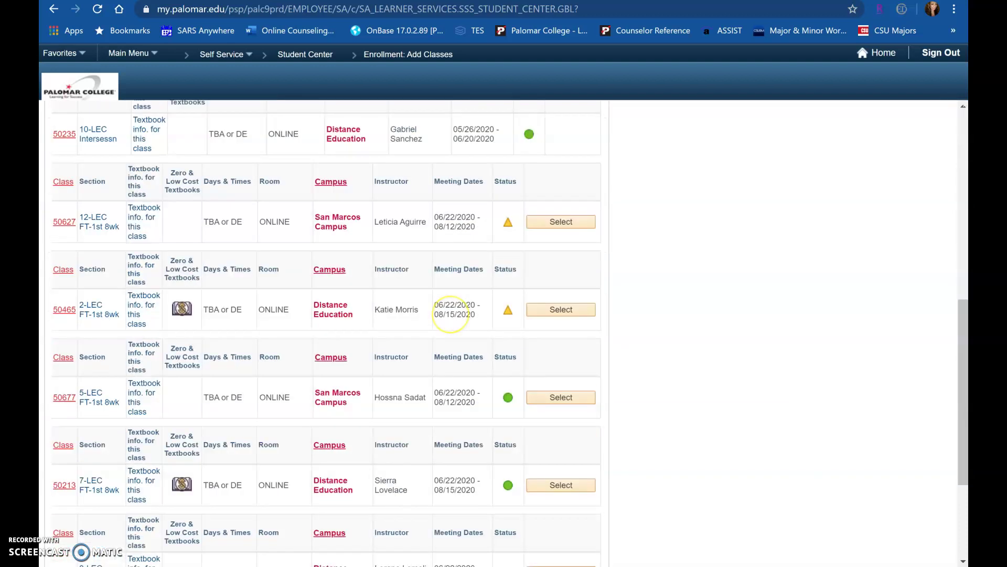
scroll(325, 330, up, 12)
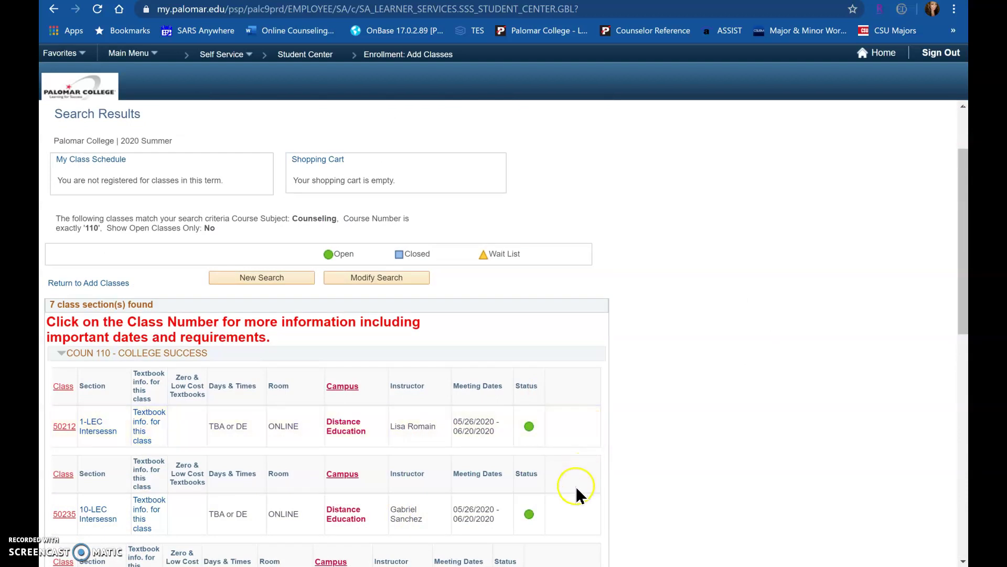
scroll(577, 494, down, 6)
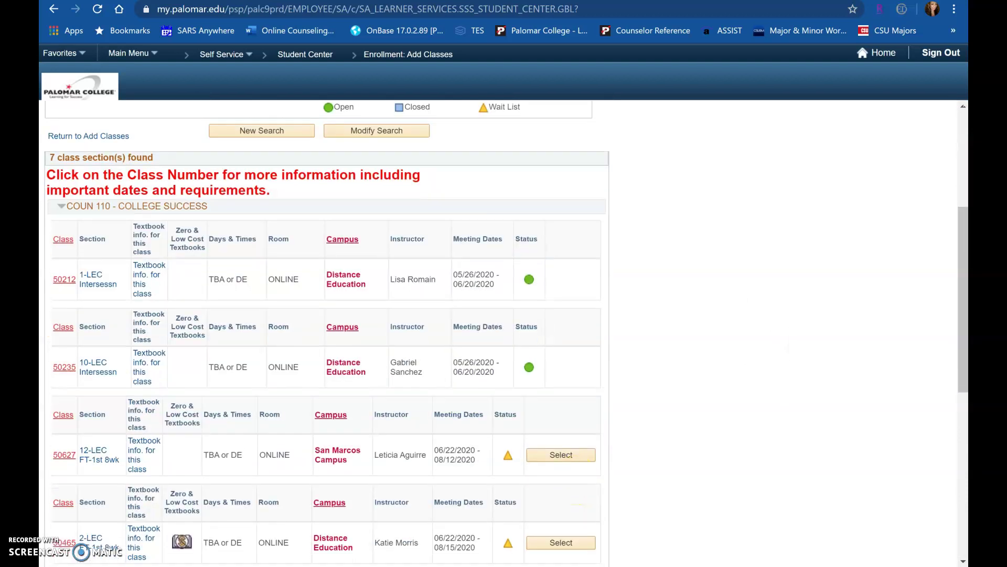
scroll(325, 330, down, 3)
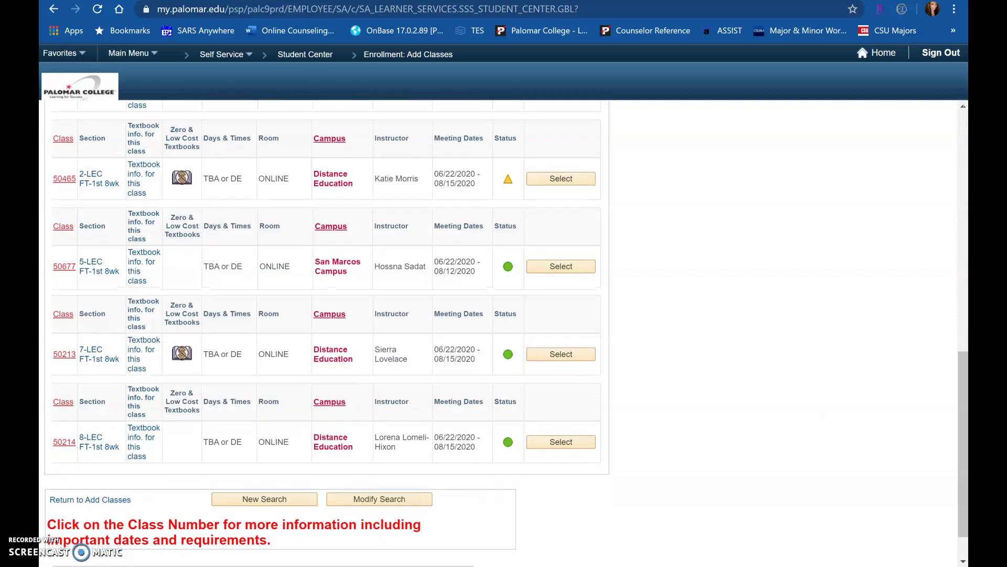
scroll(325, 330, down, 1)
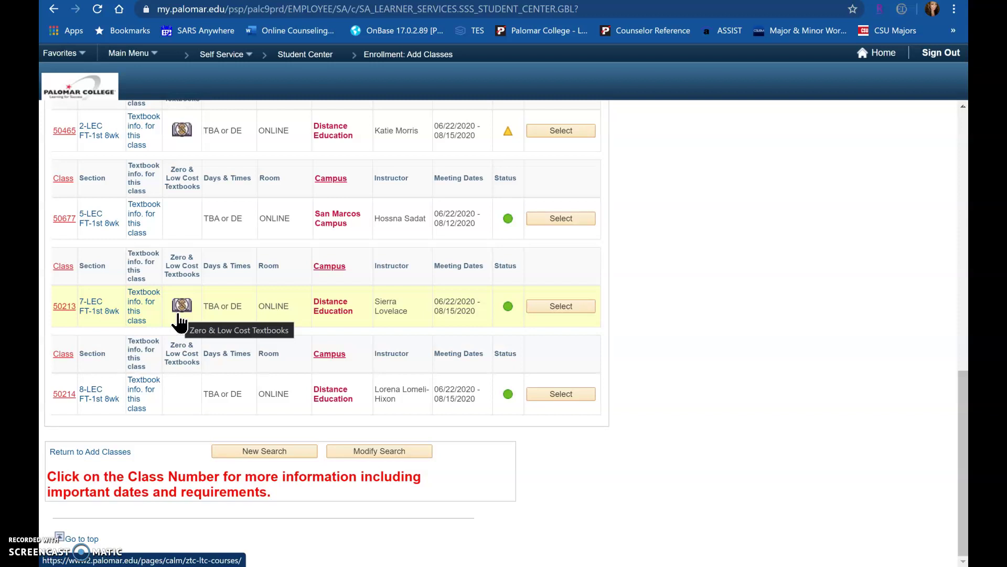
click(191, 311)
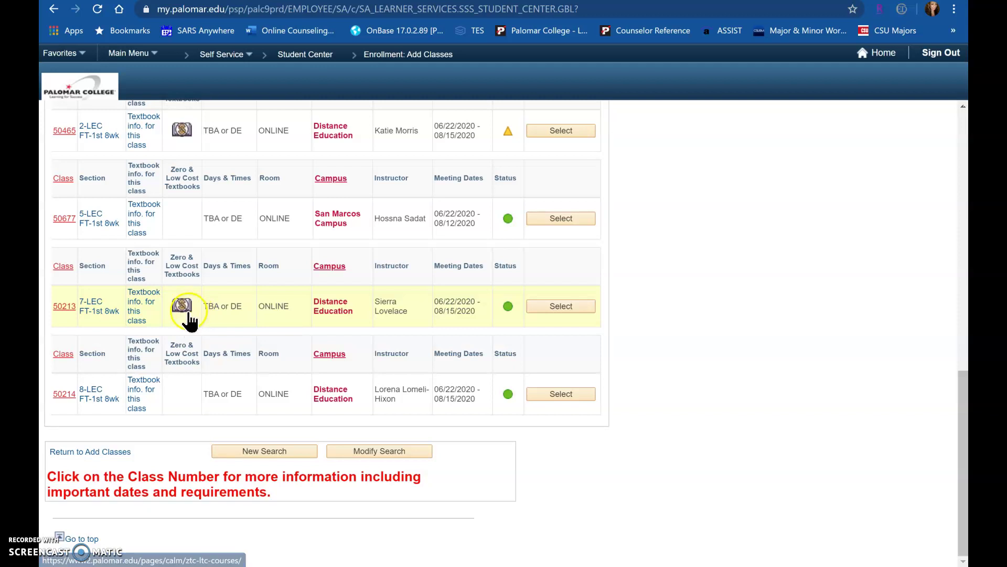
click(309, 316)
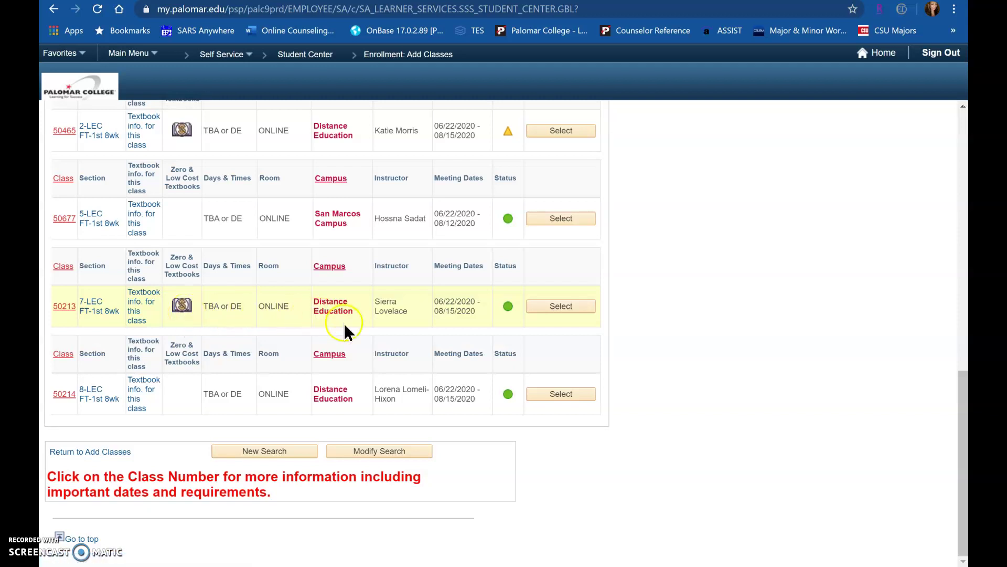
click(360, 334)
Add COUN 110-7 (50213) to the 2020 Summer shopping cart and proceed to checkout.
click(565, 305)
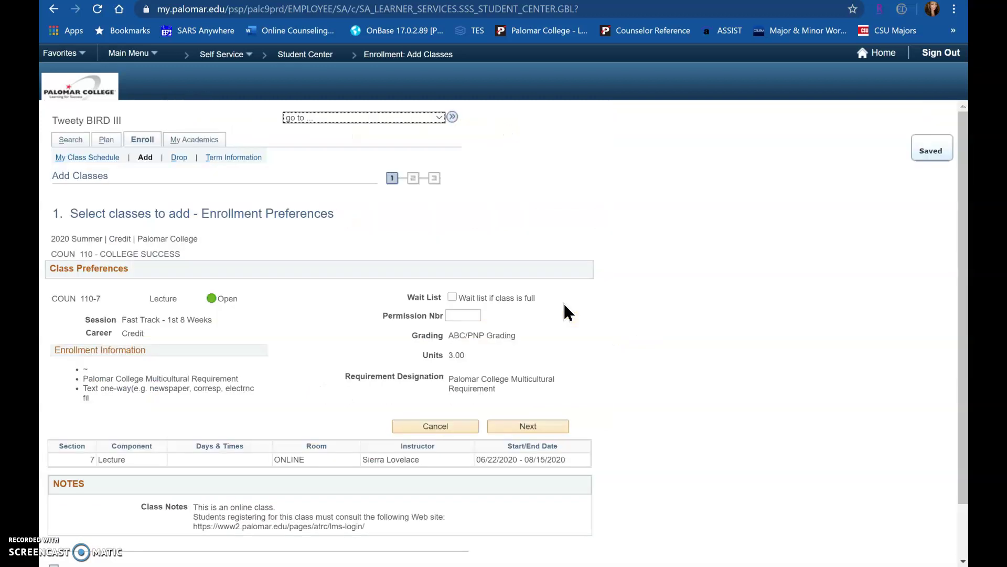
scroll(568, 312, down, 2)
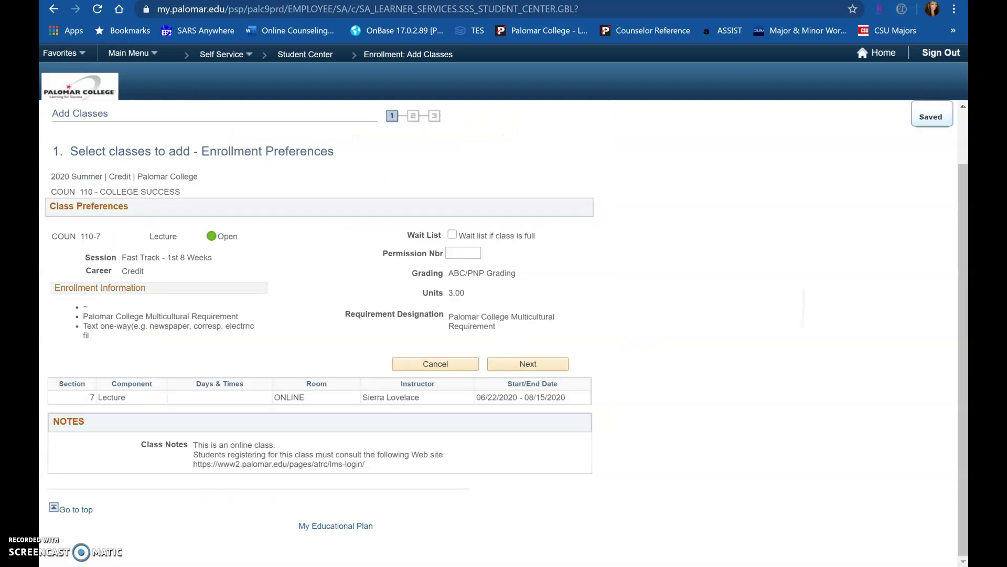
click(695, 357)
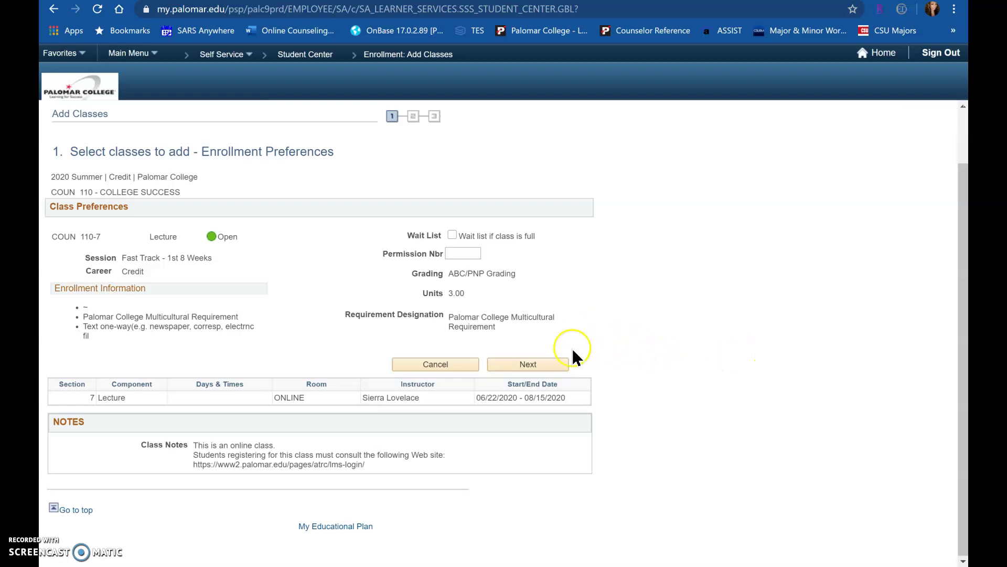
click(546, 362)
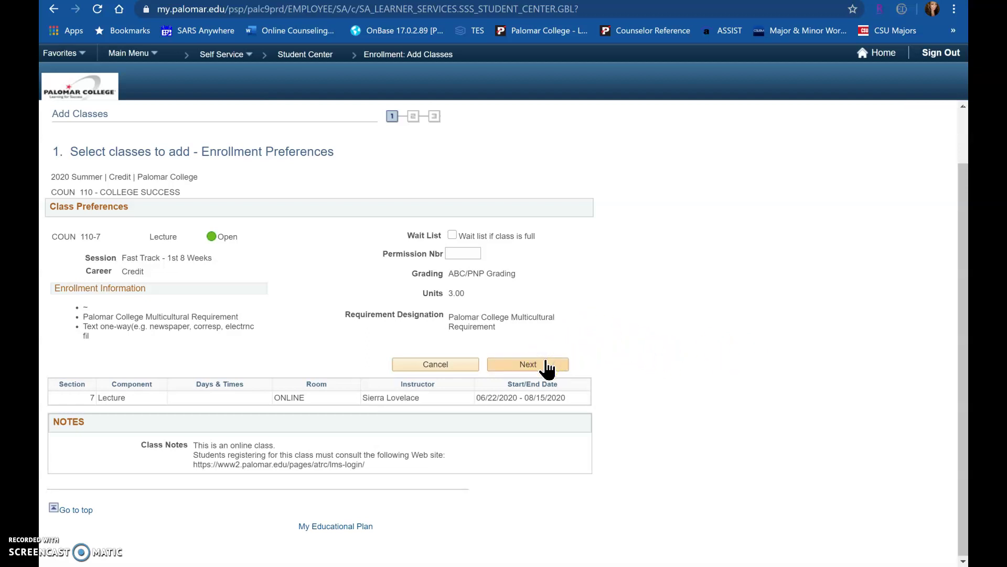
click(546, 365)
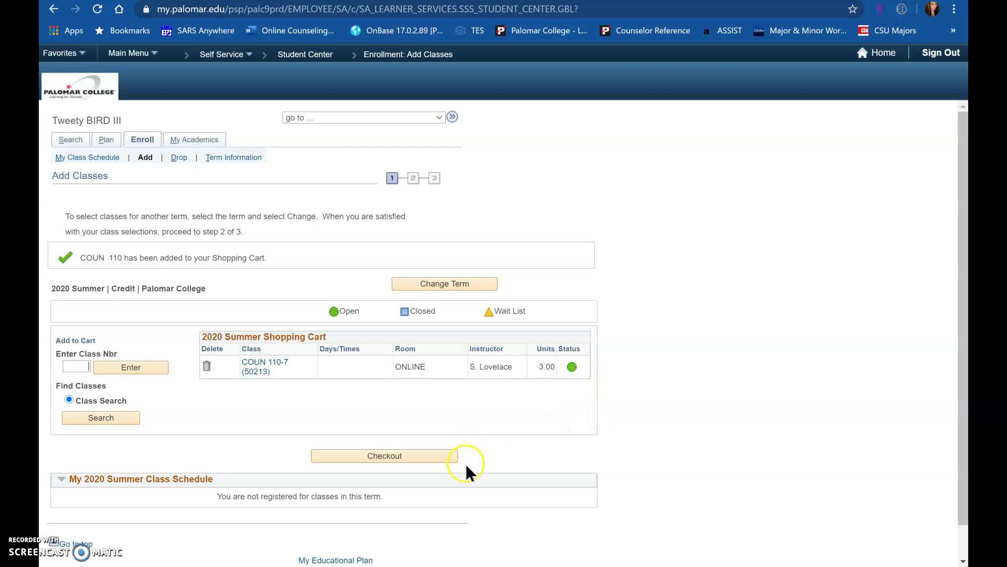
click(427, 457)
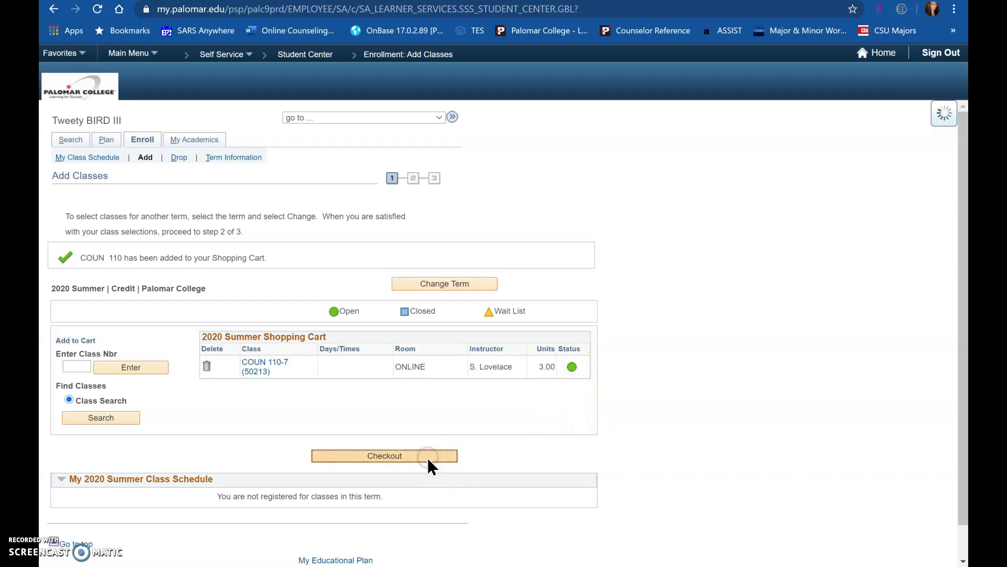
Finish enrolling in COUN 110-7 for Summer 2020 and return to the class search.
click(518, 458)
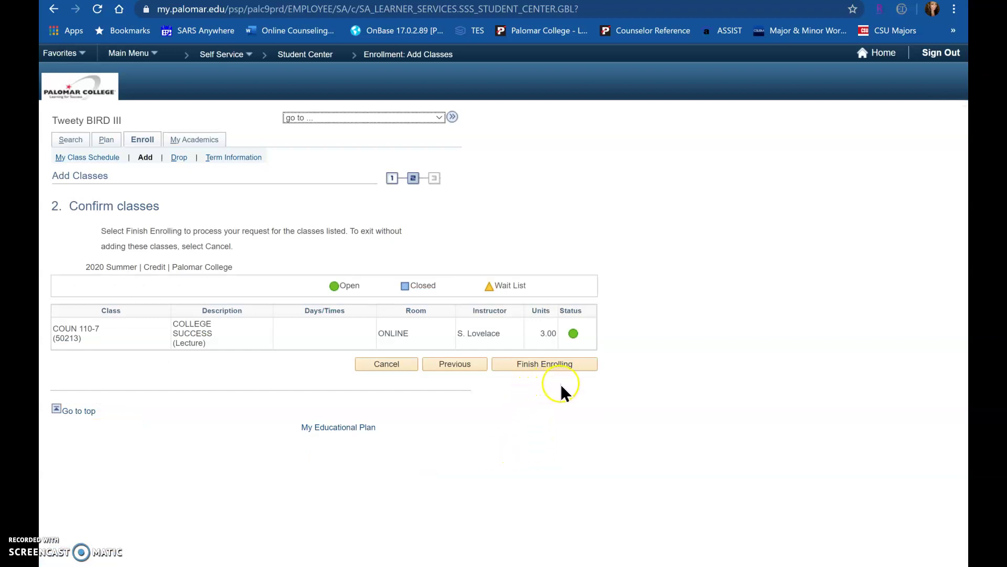
click(548, 366)
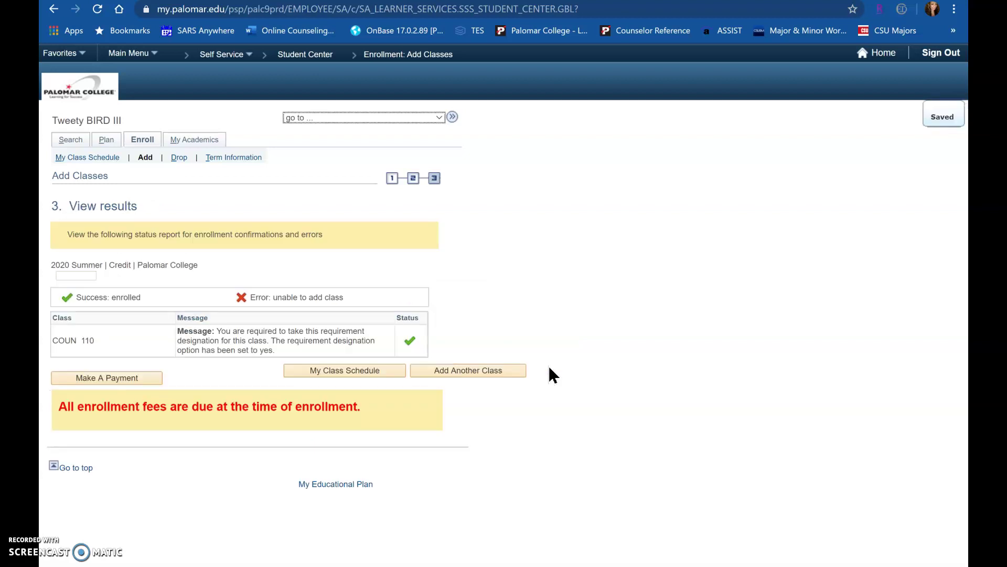
click(391, 374)
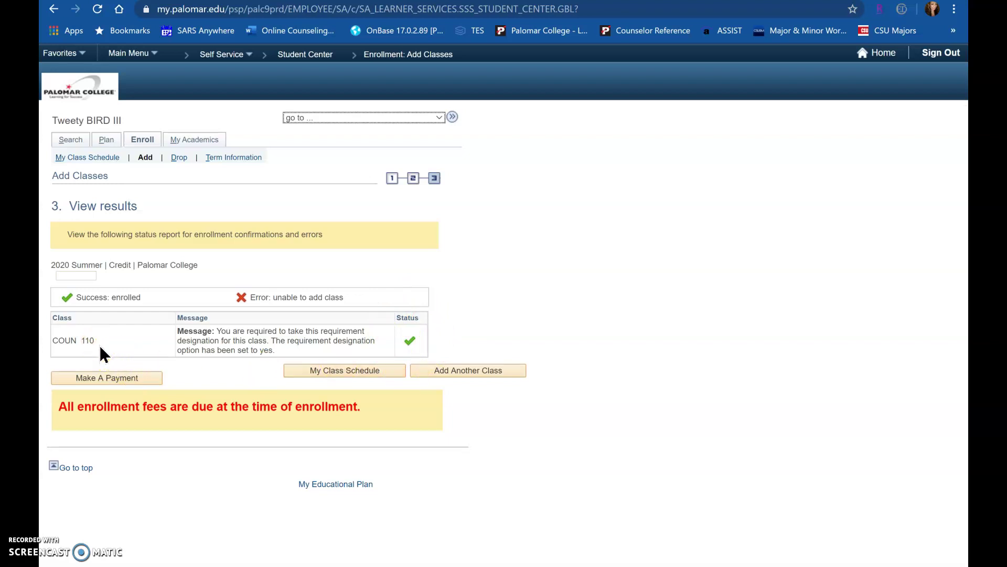
click(624, 394)
click(491, 371)
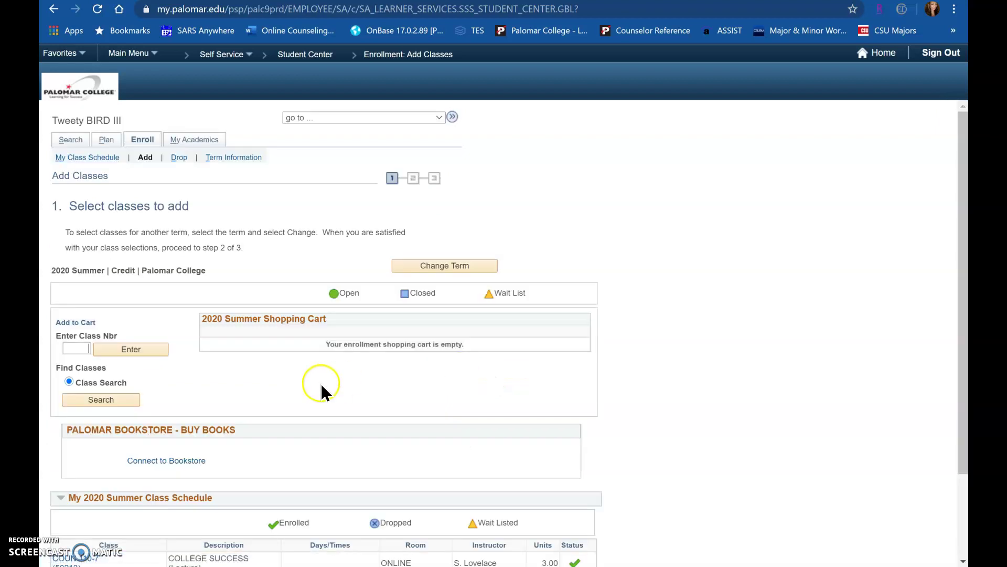
click(125, 400)
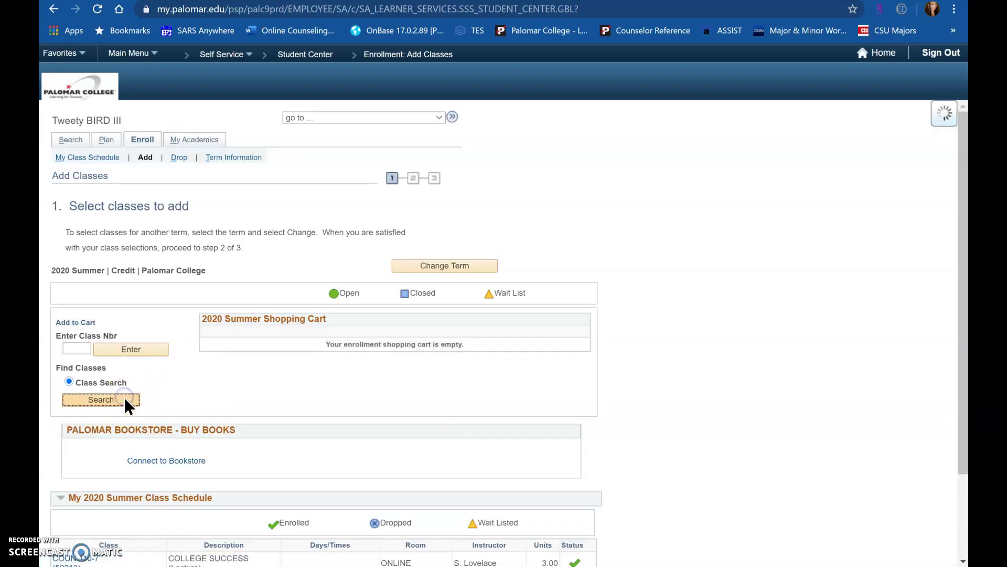
Search Speech course 100 with Show Open Classes Only unchecked, finding 25 sections.
scroll(124, 397, down, 4)
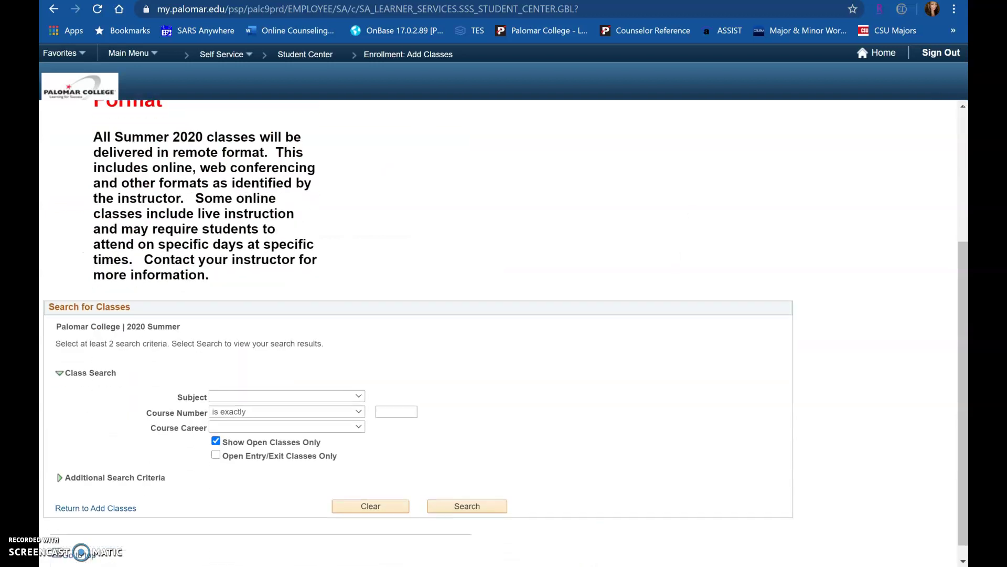
click(342, 391)
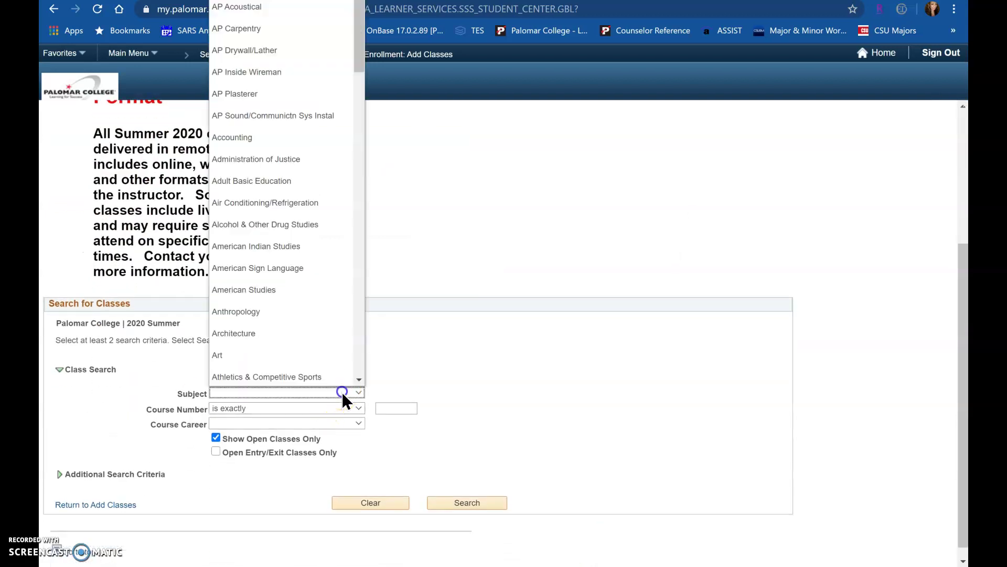
scroll(282, 193, down, 20)
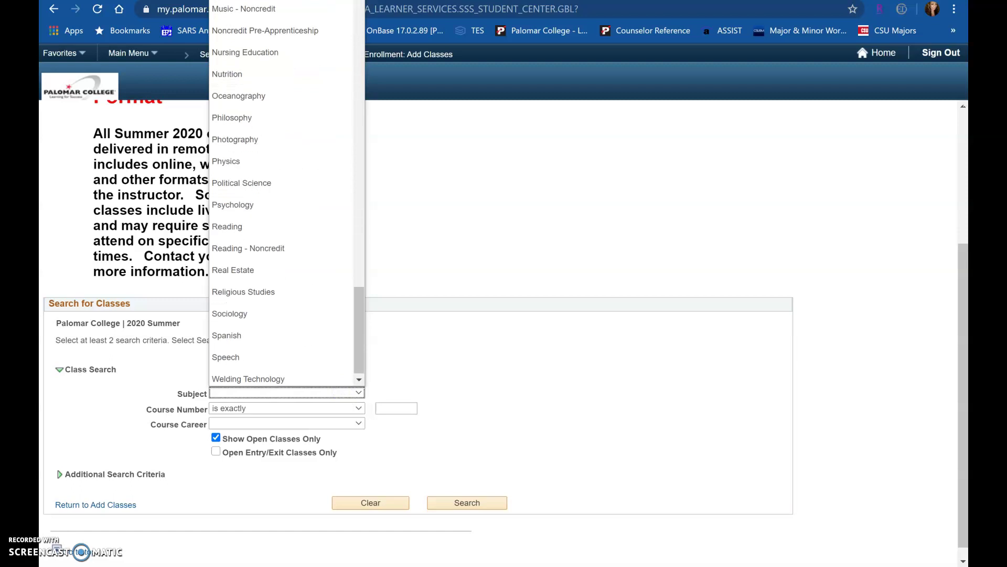
click(231, 356)
click(397, 408)
text(100)
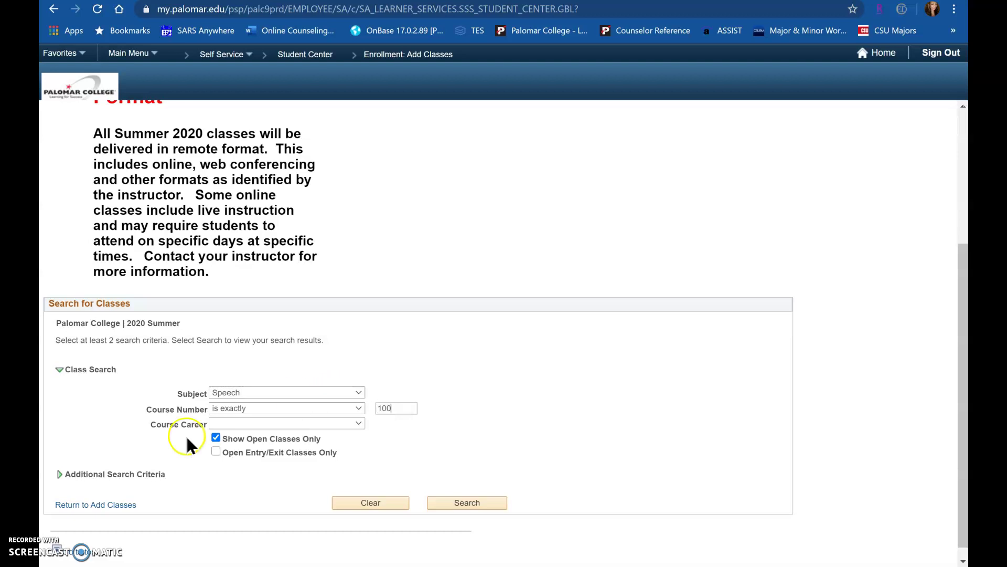
click(216, 438)
click(471, 502)
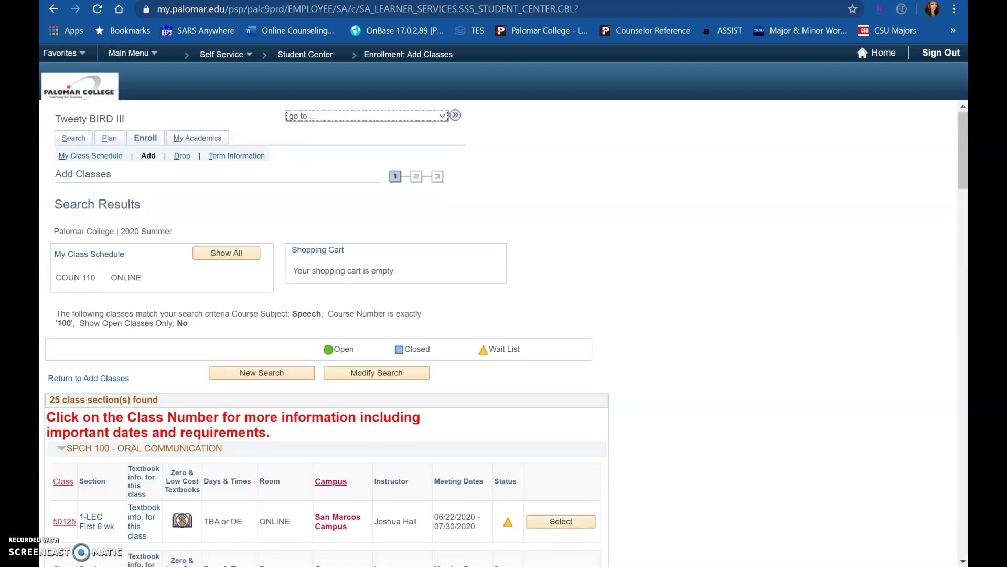
Scroll through the SPCH 100 results and open the details for class 50129.
scroll(474, 508, down, 5)
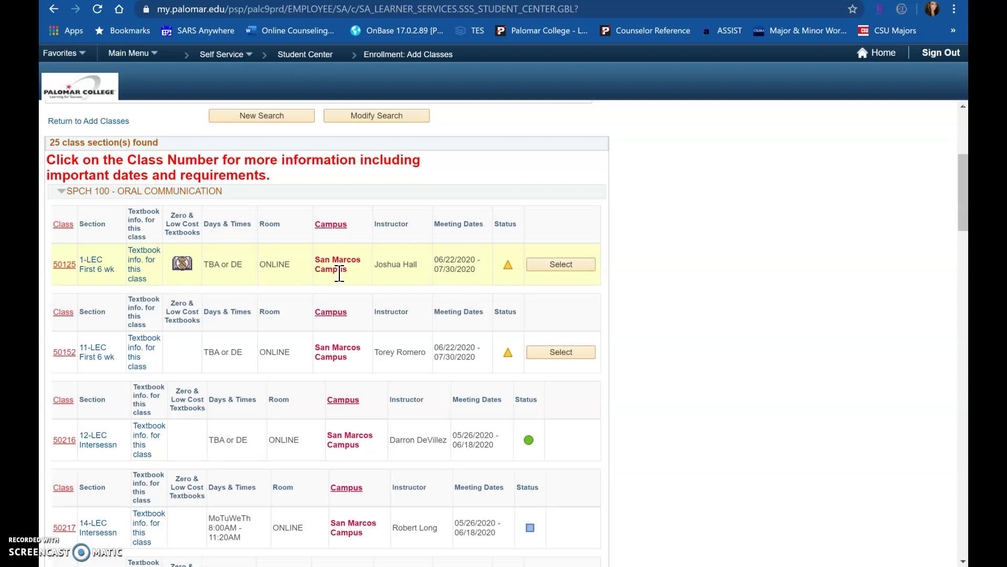
scroll(340, 273, down, 3)
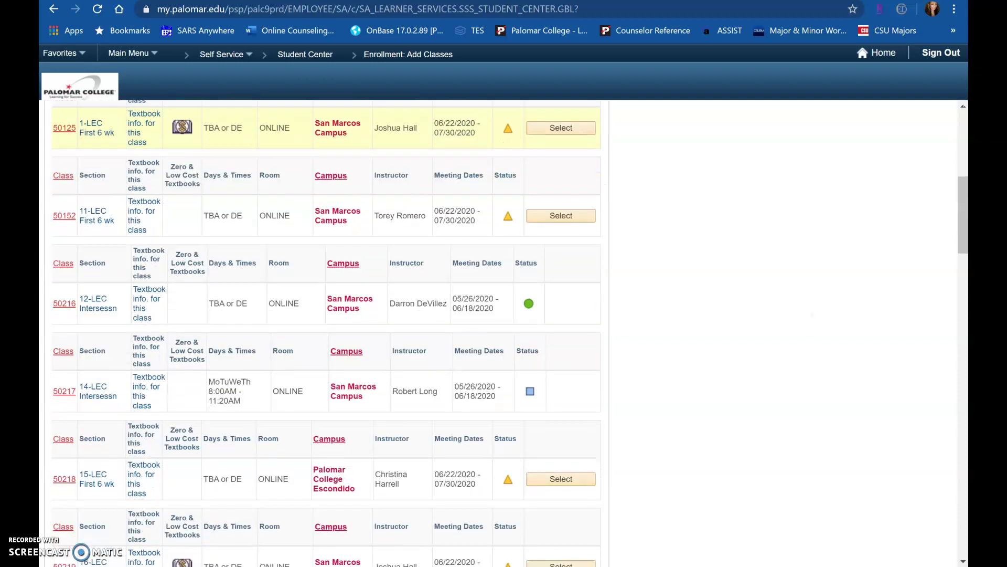
scroll(326, 333, up, 3)
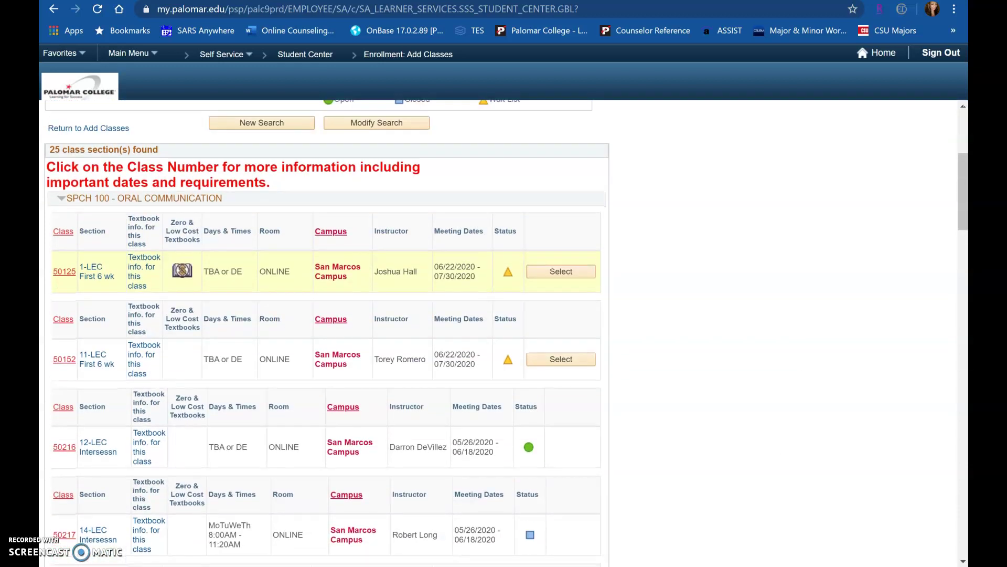
scroll(340, 273, down, 2)
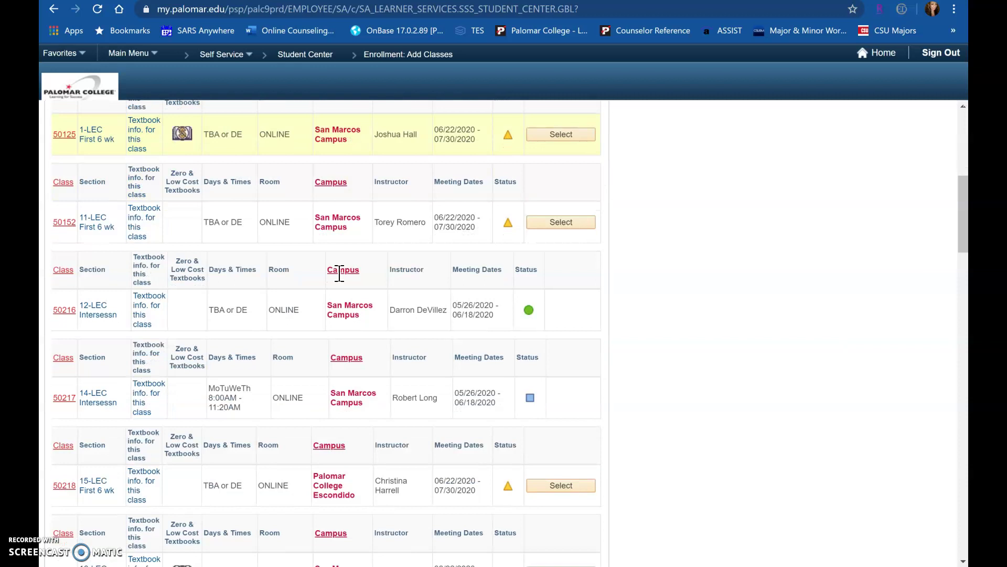
scroll(339, 273, up, 3)
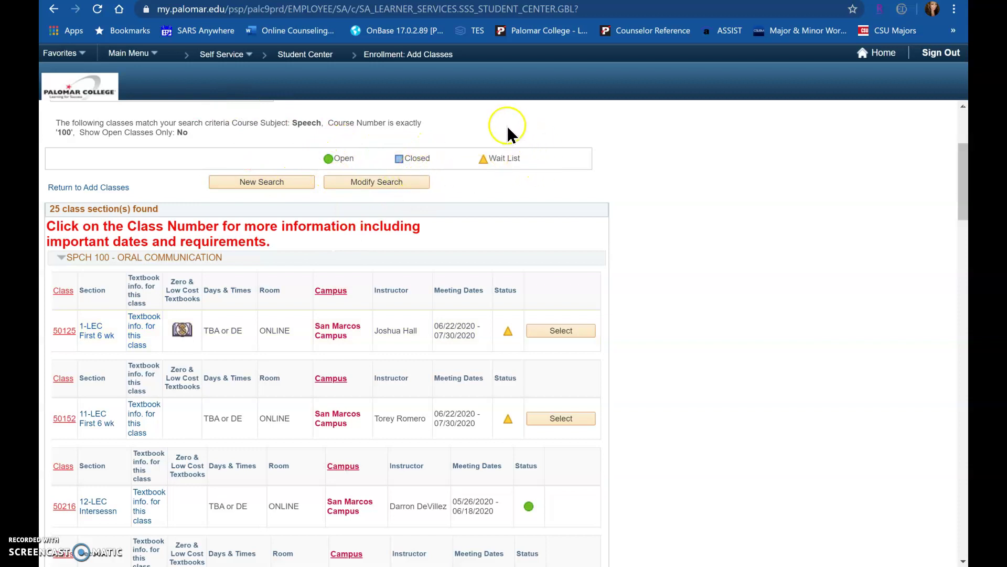
scroll(584, 181, down, 7)
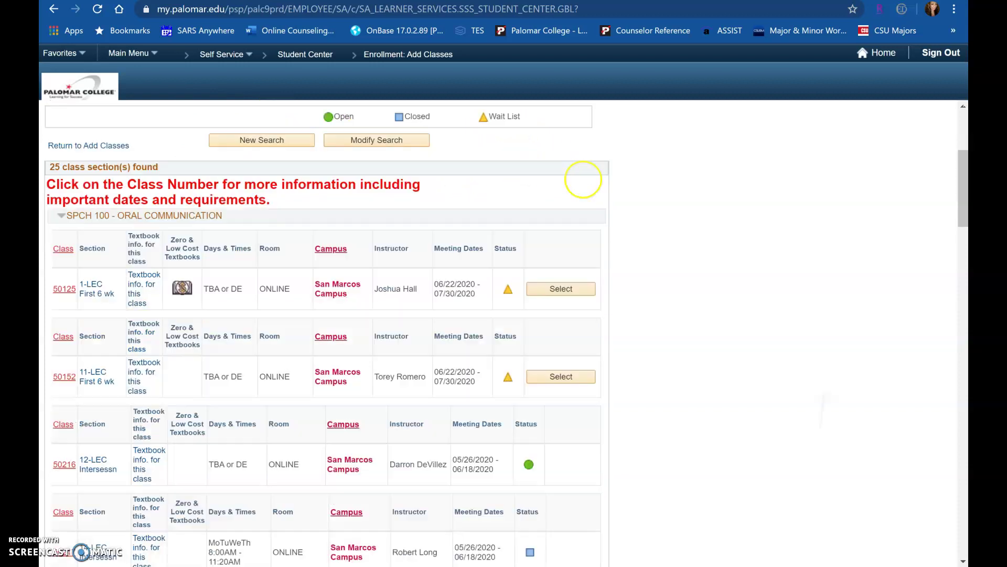
scroll(583, 181, down, 6)
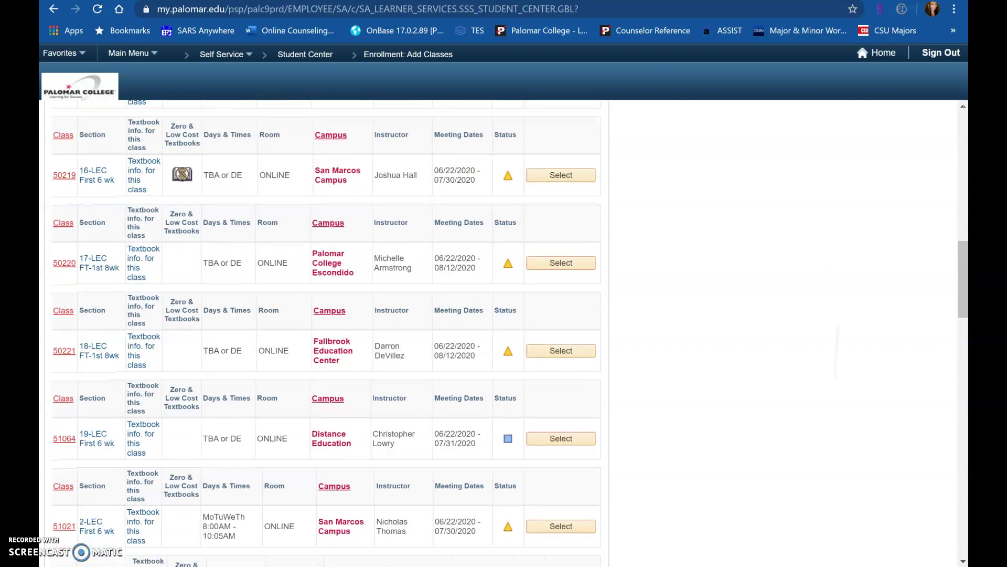
scroll(327, 333, down, 7)
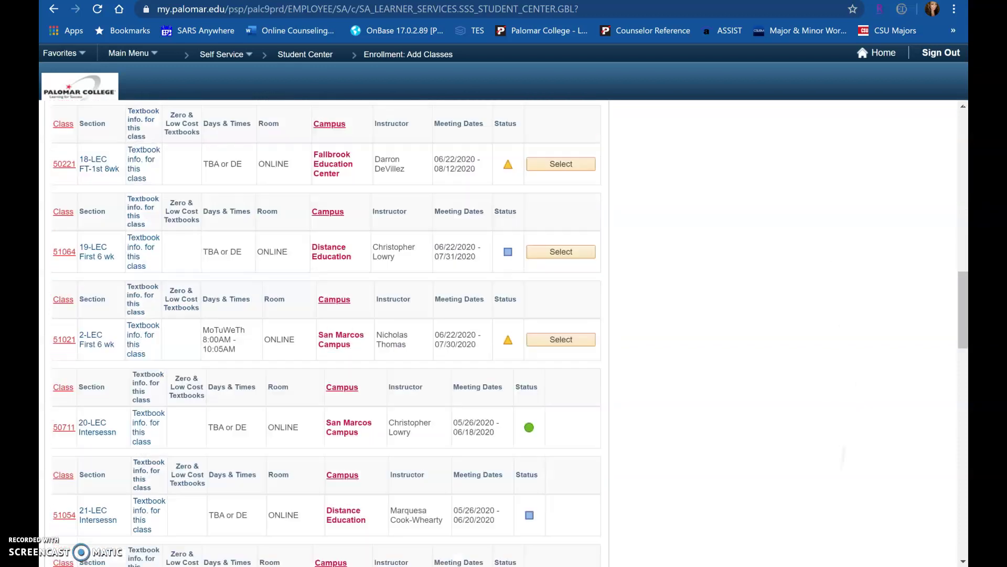
scroll(327, 333, down, 5)
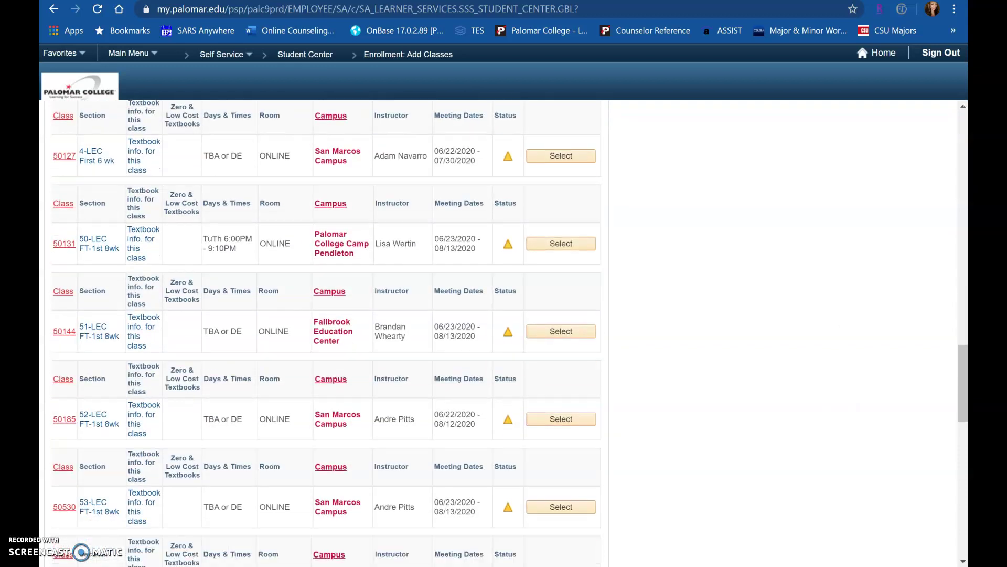
scroll(326, 333, down, 3)
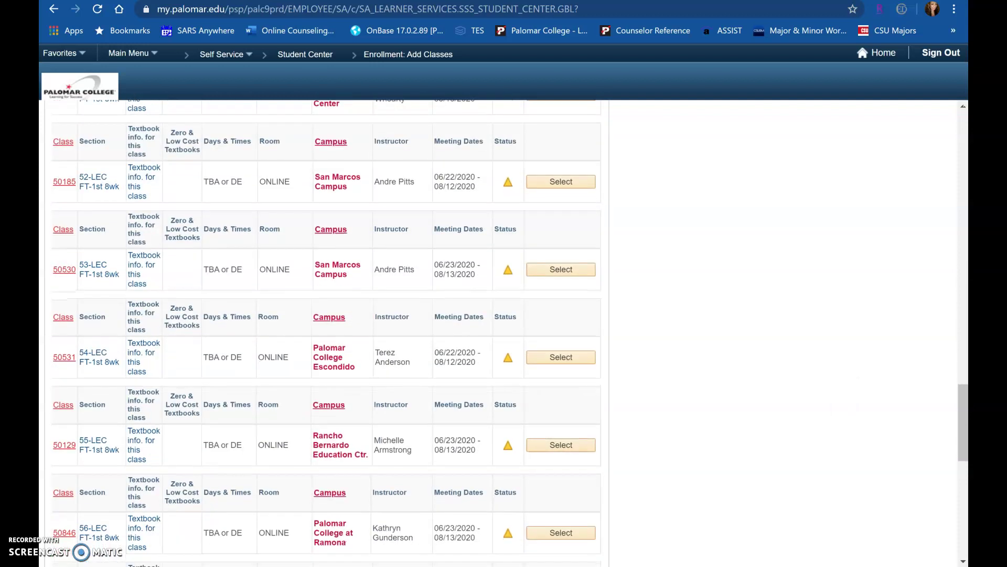
scroll(583, 182, down, 2)
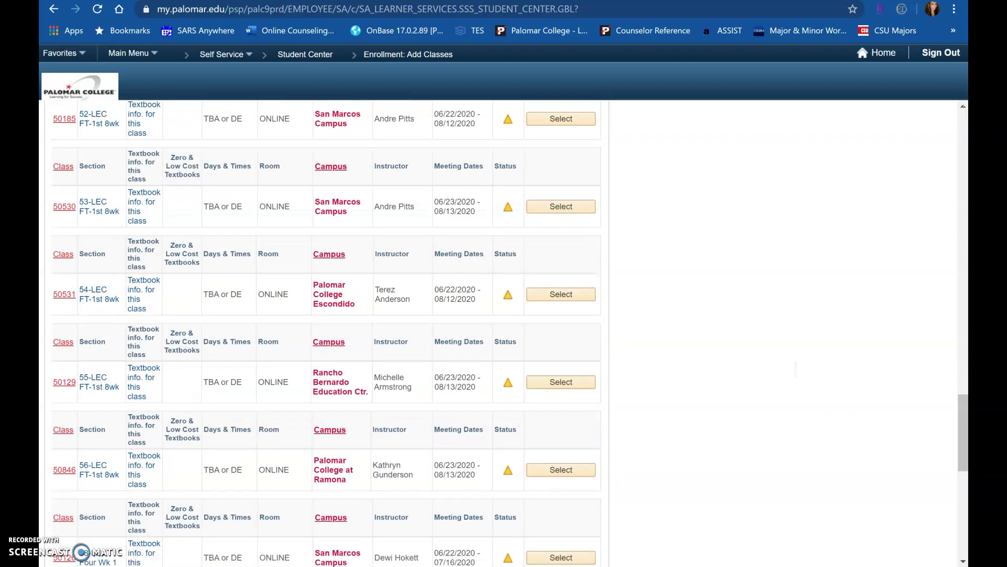
scroll(327, 333, down, 1)
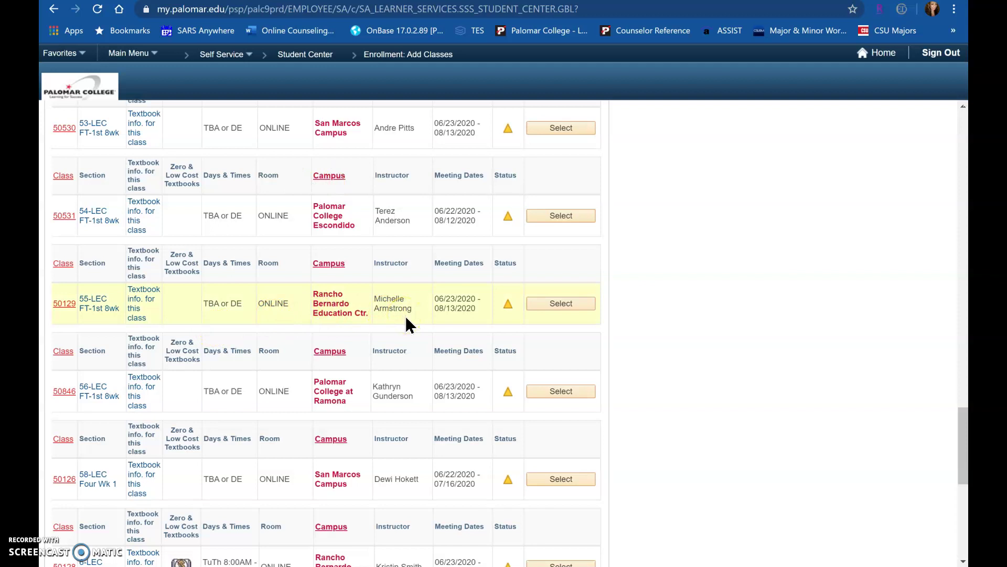
click(509, 321)
click(63, 305)
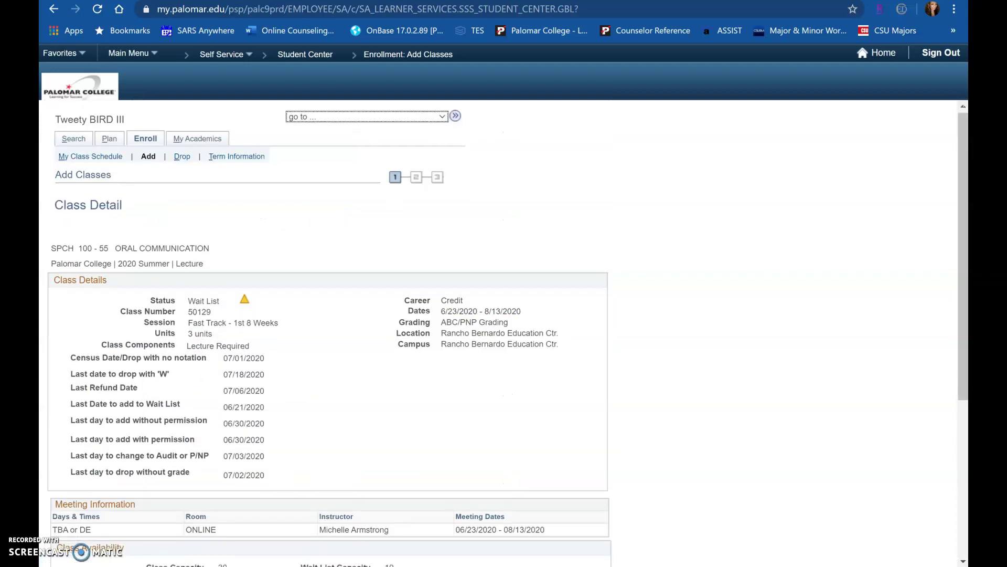
Select the online SPCH 100-55 lecture to reach its Enrollment Preferences page.
scroll(168, 325, down, 5)
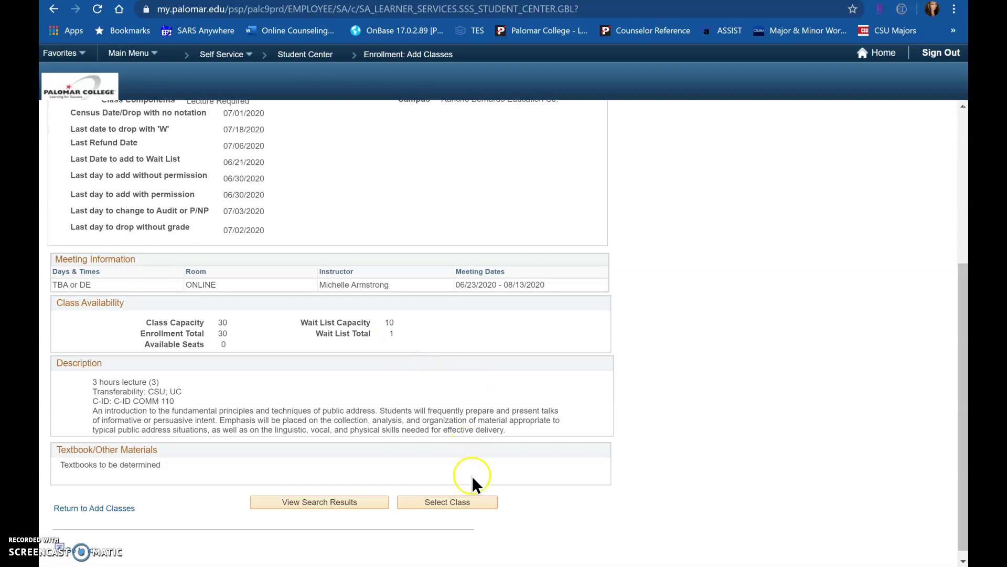
click(468, 502)
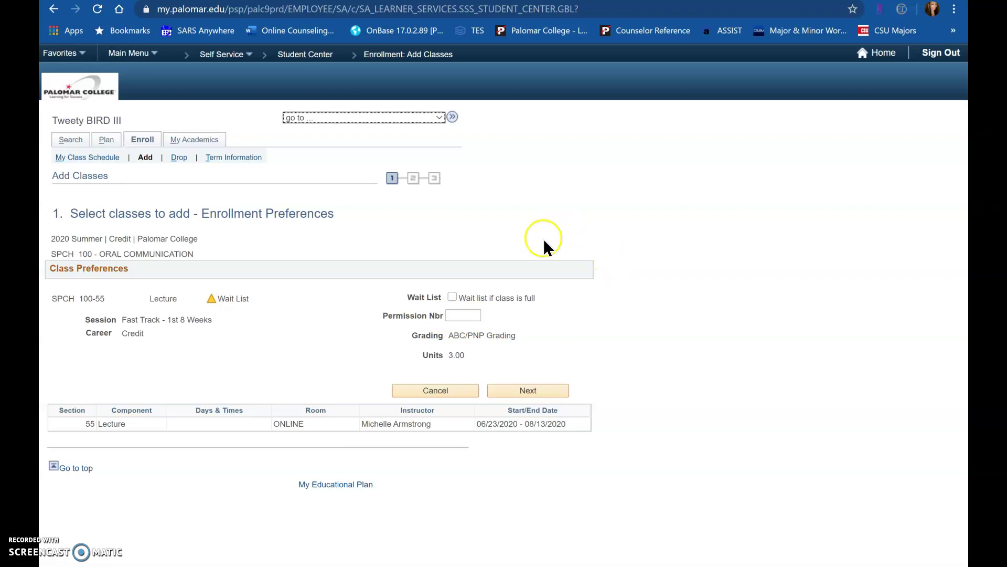
Turn on 'Wait list if class is full' and add SPCH 100-55 to the Summer cart.
click(452, 297)
click(548, 389)
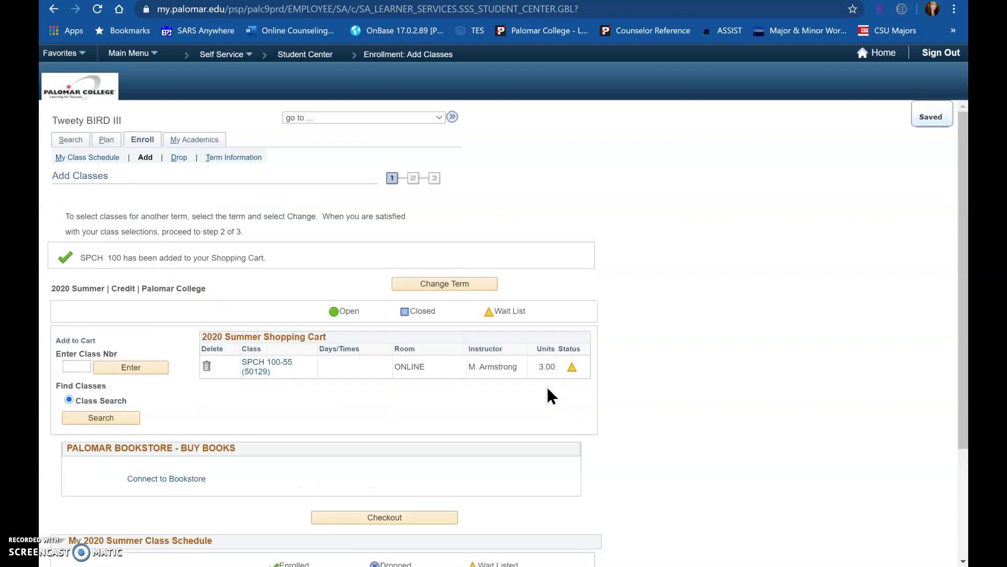
scroll(549, 396, down, 1)
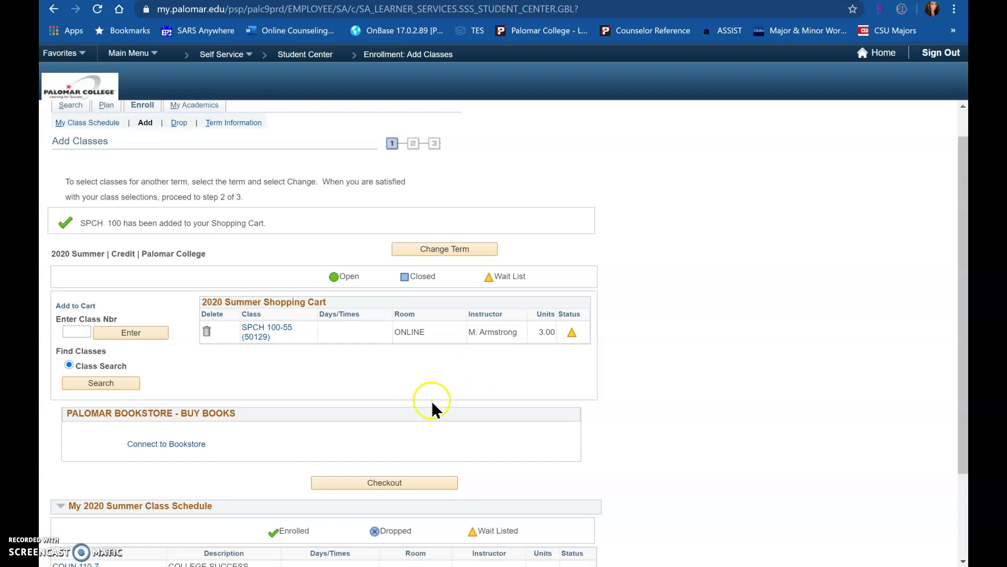
Check out and finish enrolling, placing SPCH 100 (50129) on the wait list at position 2.
click(430, 483)
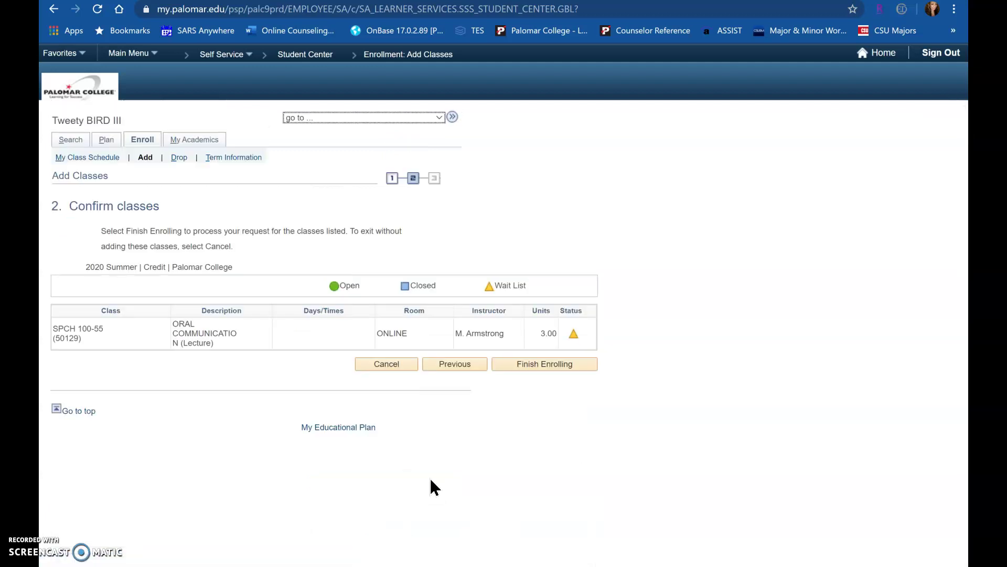
click(545, 363)
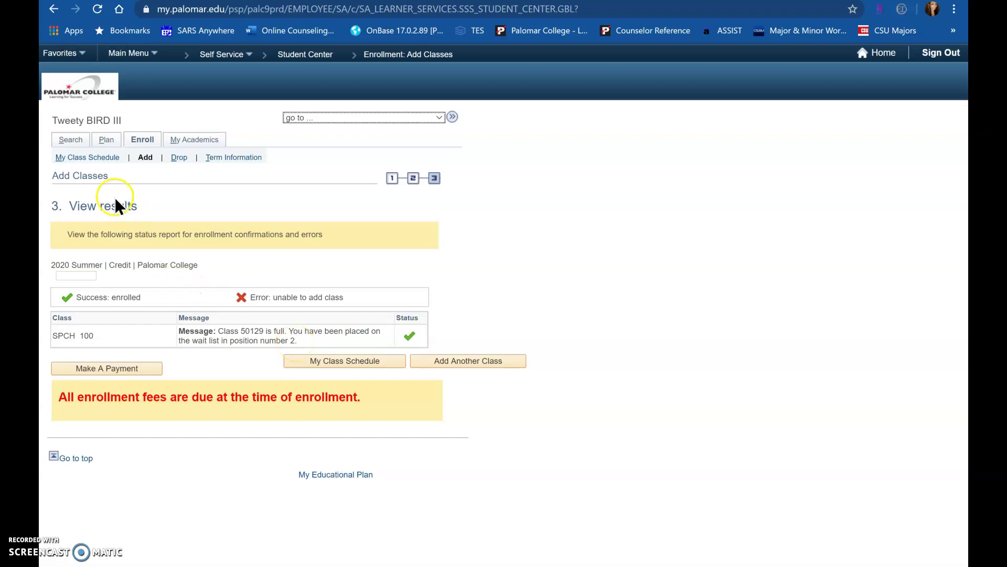
click(110, 159)
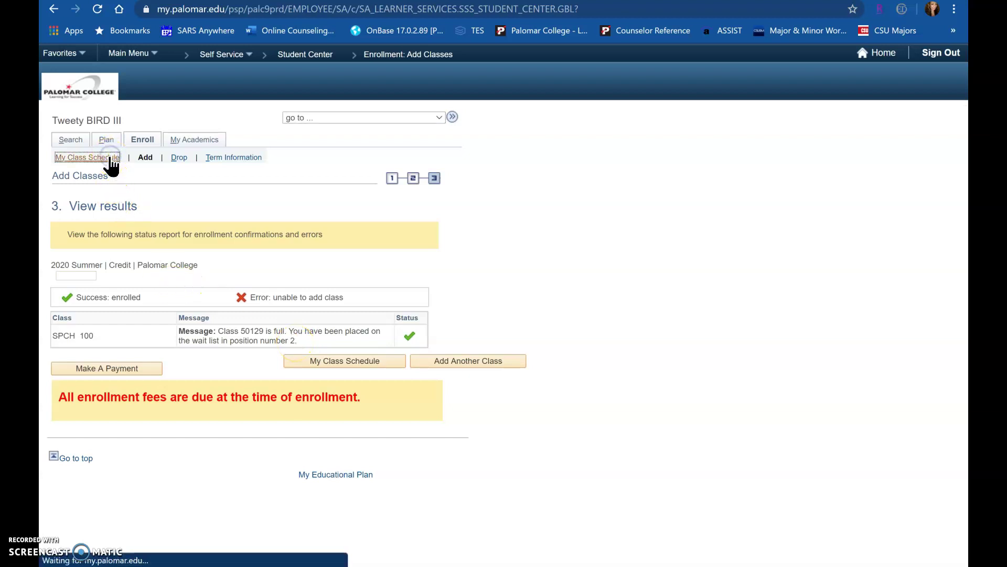
Filter the 2020 Summer schedule to show enrolled COUN 110 and waitlisted SPCH 100.
scroll(110, 160, down, 1)
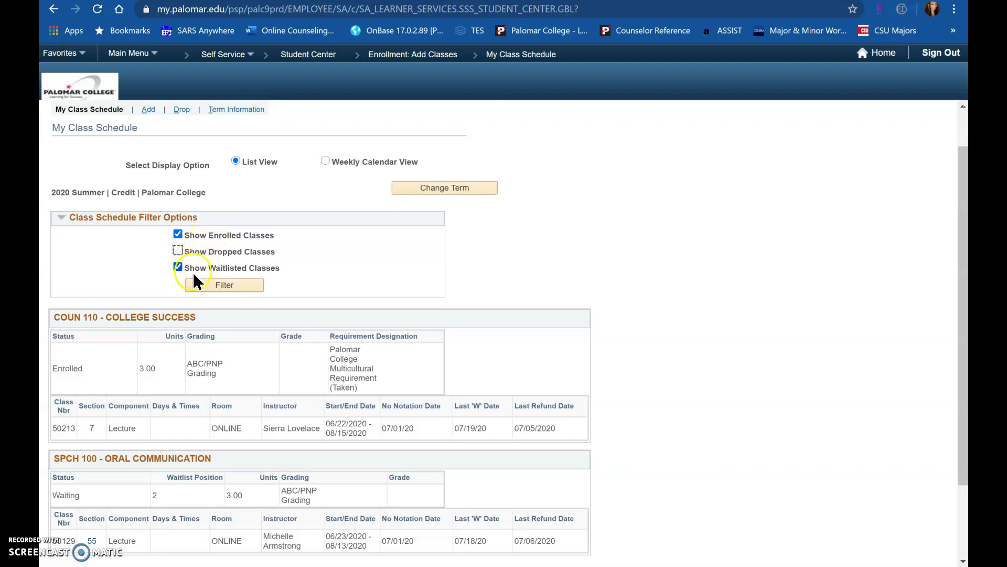
click(212, 285)
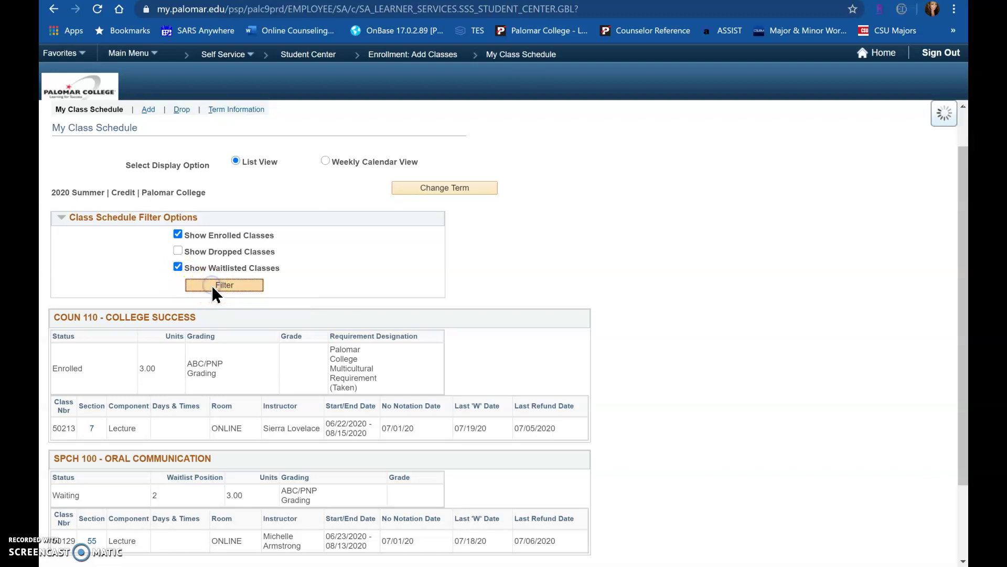
scroll(212, 286, down, 3)
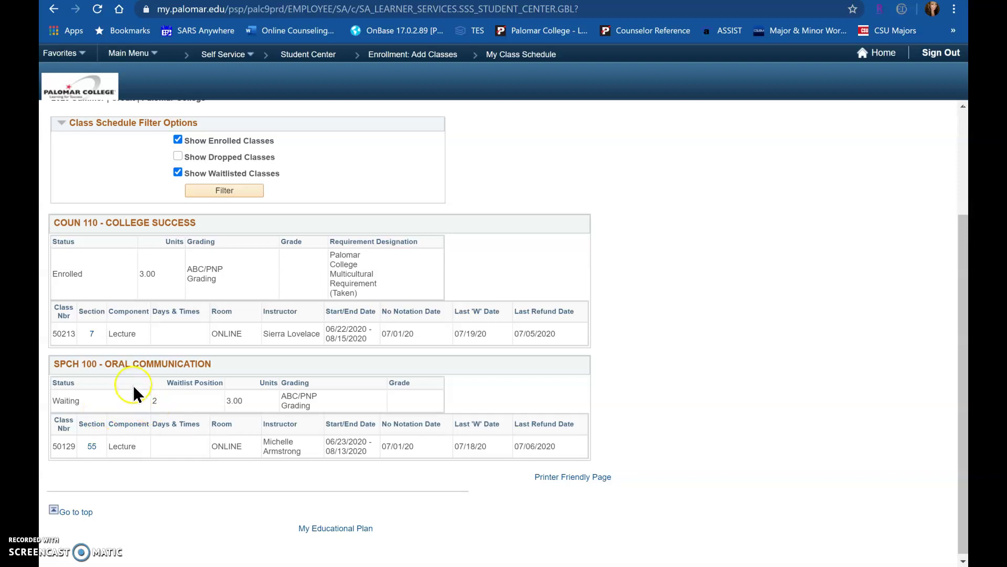
click(323, 463)
scroll(336, 472, up, 5)
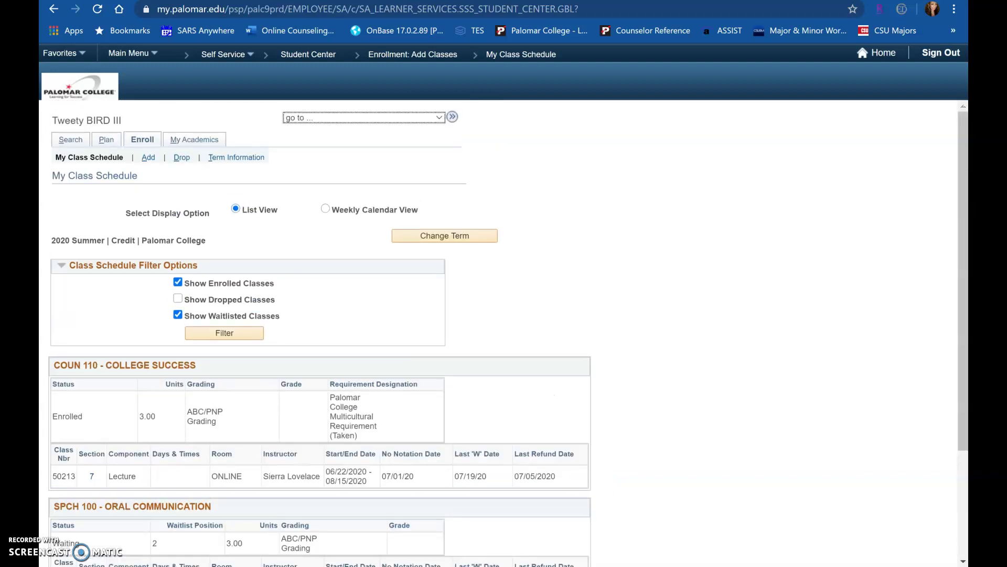
Switch the term to 2020 Fall and go to its Add Classes page.
click(445, 236)
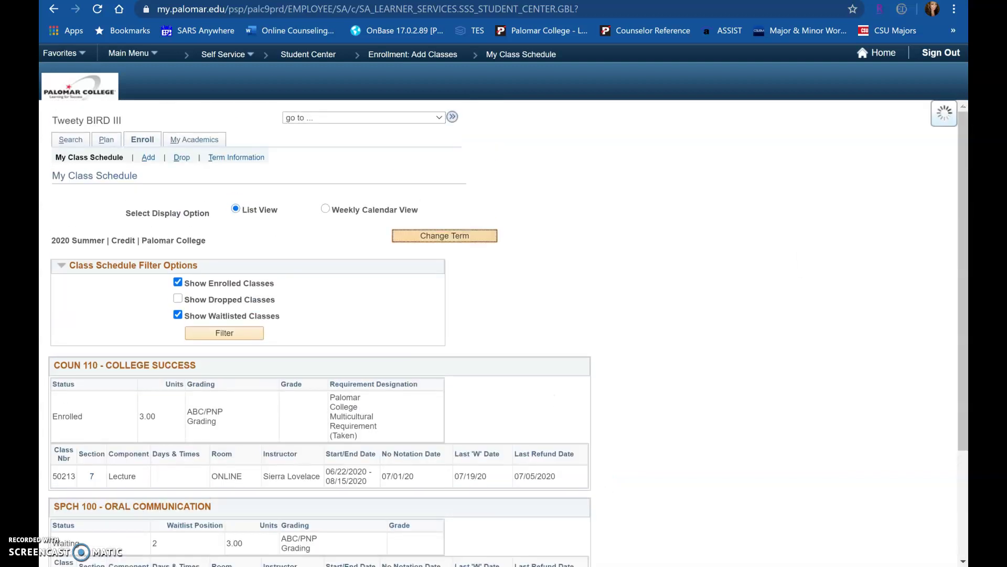
click(61, 246)
key(Return)
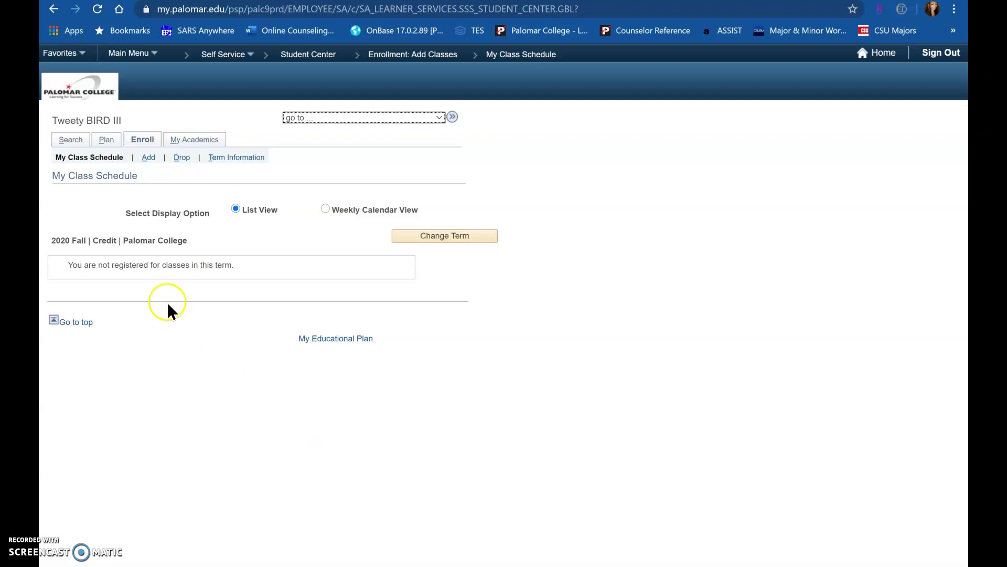
click(149, 157)
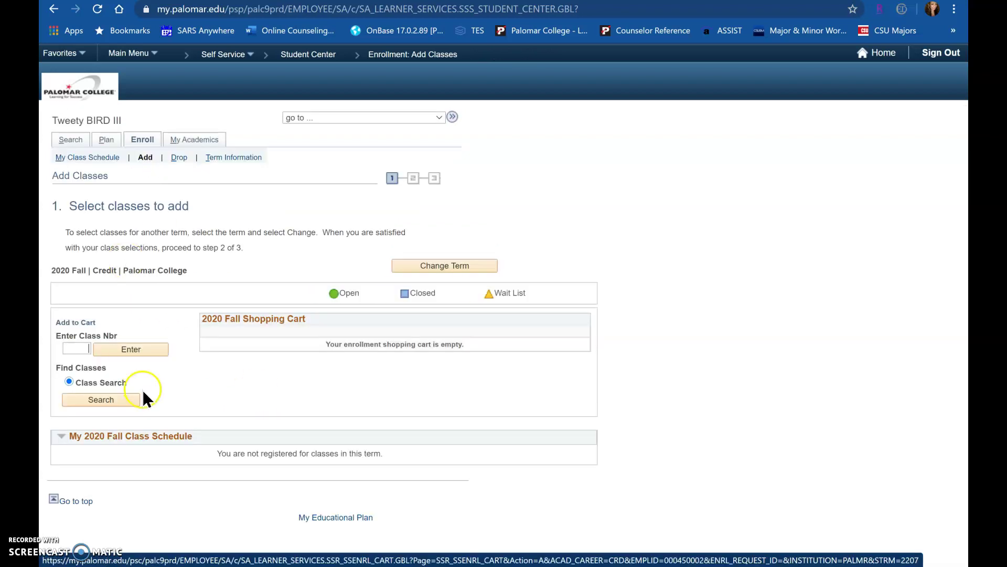
Start a 2020 Fall class search with subject Biology and course number 100.
click(132, 400)
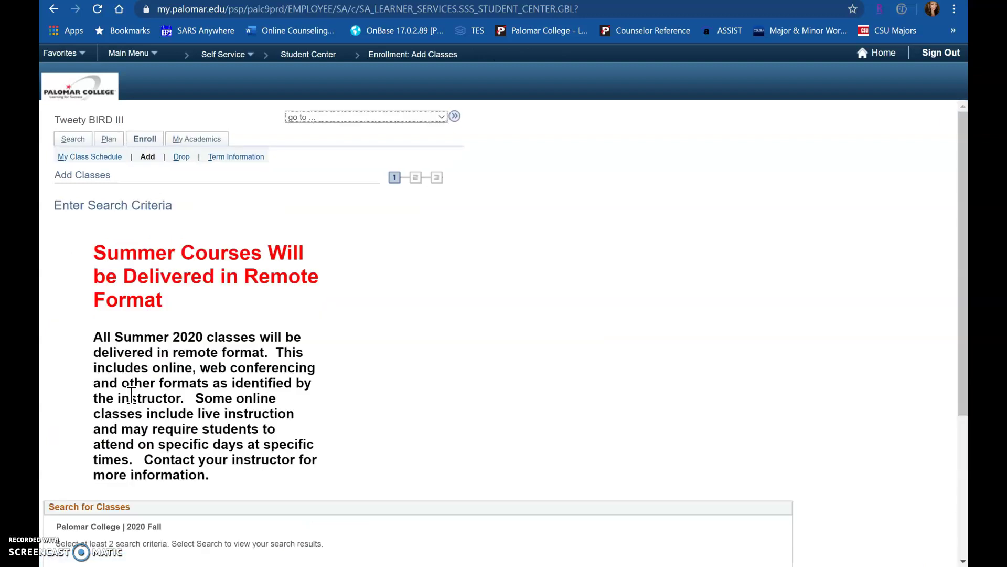
scroll(132, 394, down, 4)
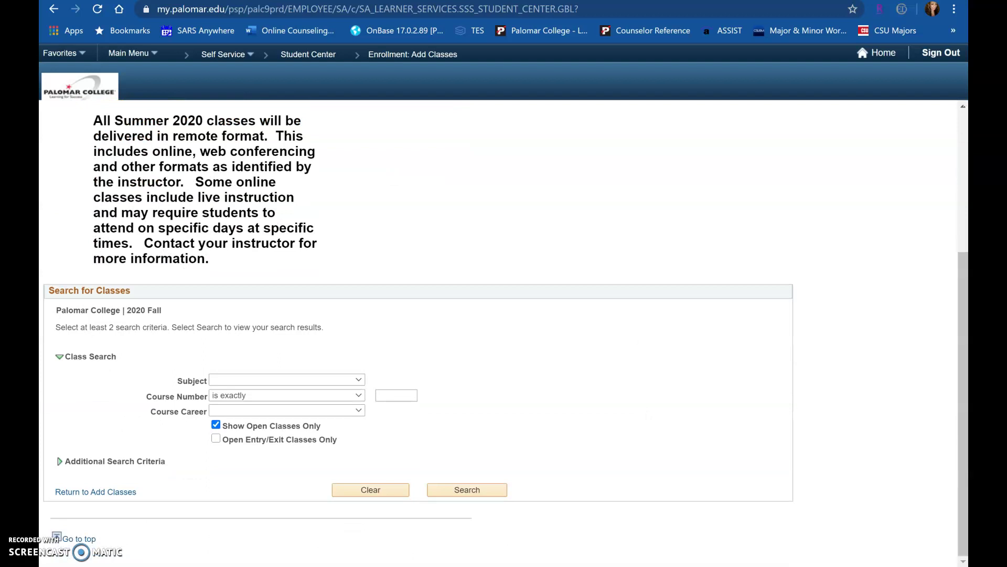
click(326, 377)
scroll(281, 104, down, 7)
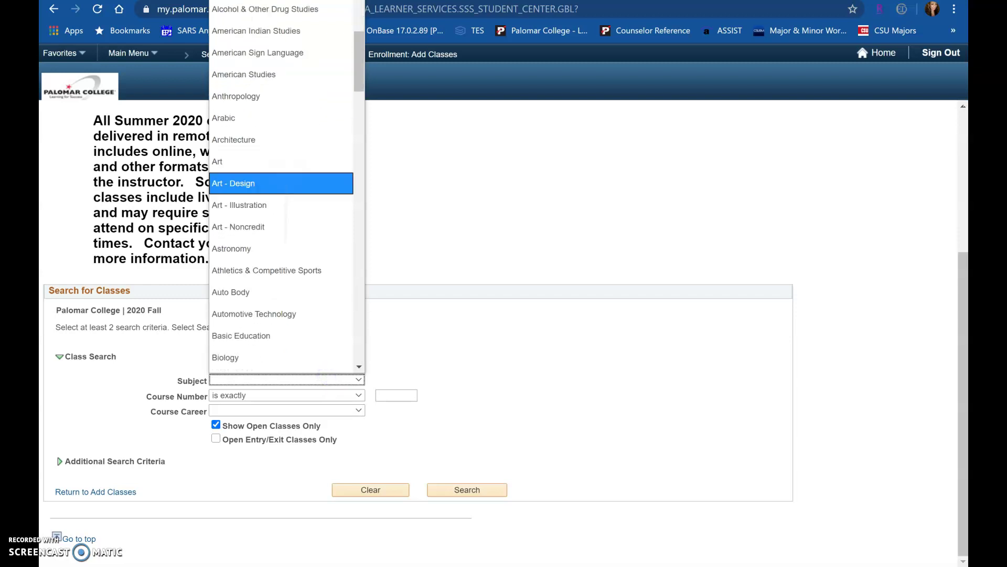
click(226, 278)
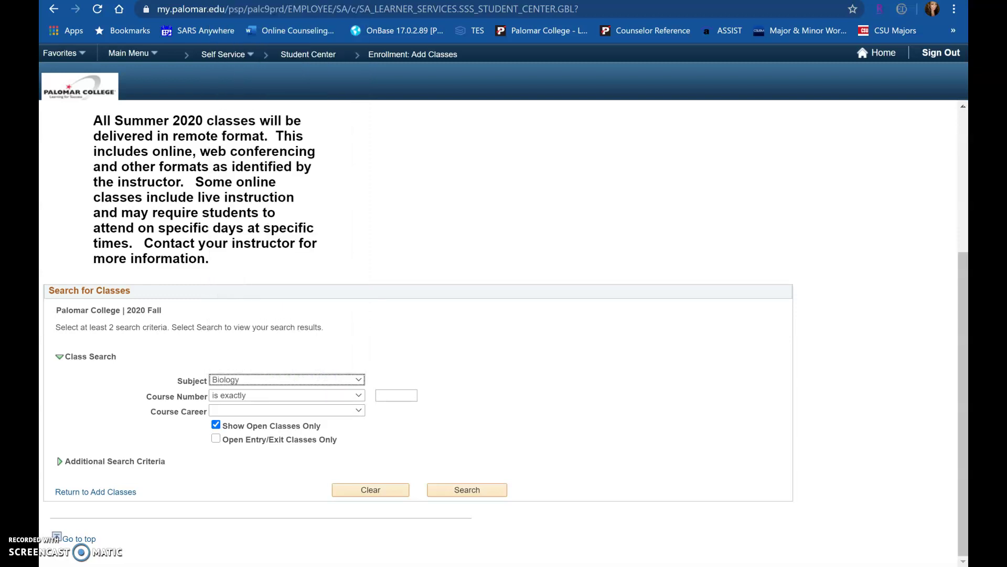
click(391, 395)
text(100)
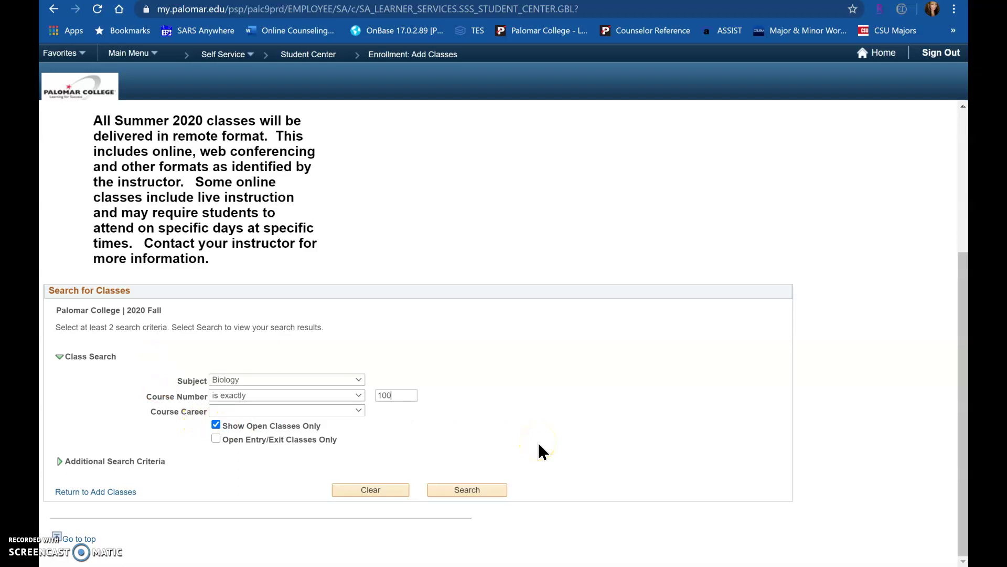
Run the Biology 100 search and scroll through the 41 open BIOL 100 sections.
click(472, 489)
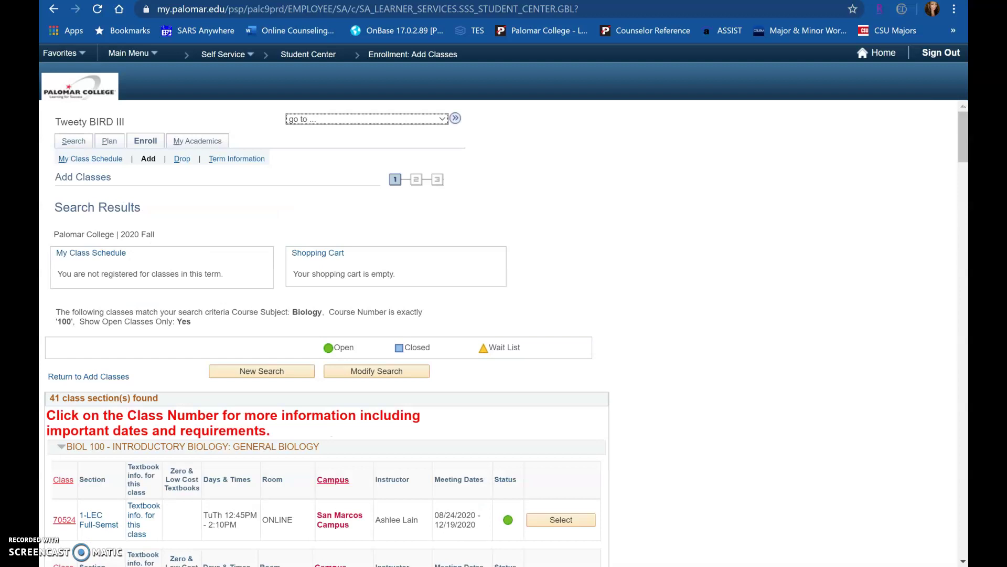
scroll(504, 334, down, 5)
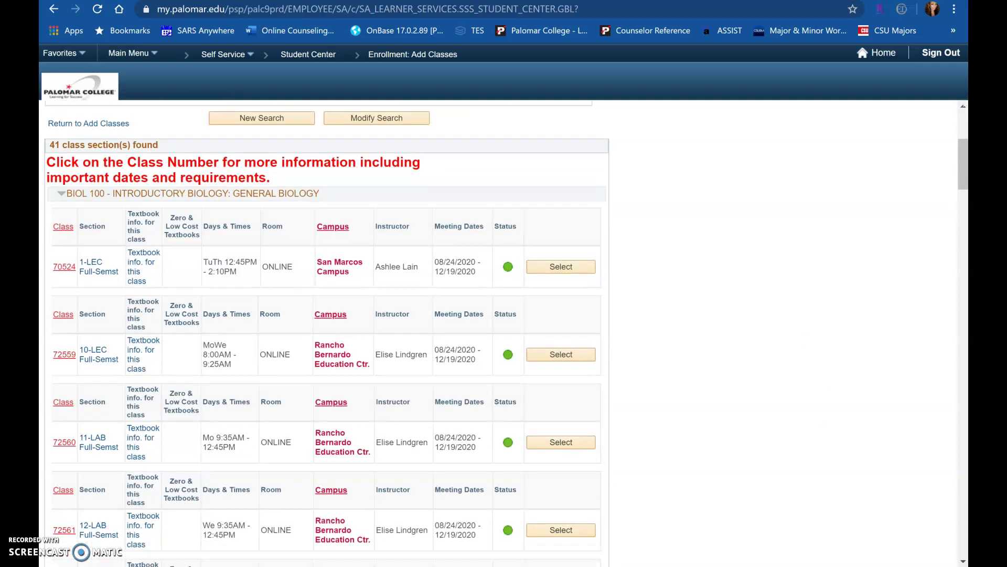
scroll(504, 334, down, 3)
scroll(504, 333, up, 6)
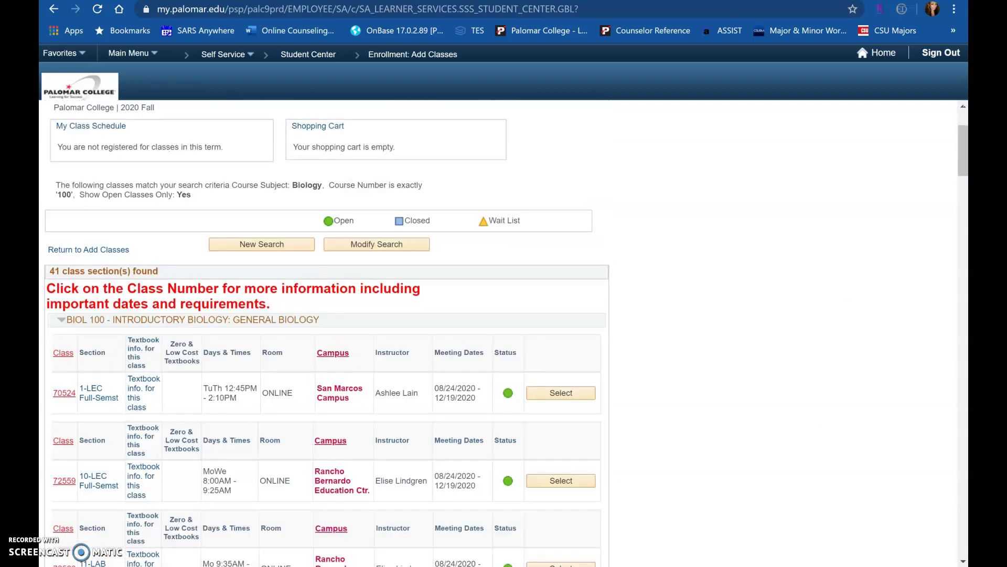
scroll(503, 334, up, 1)
scroll(504, 333, down, 2)
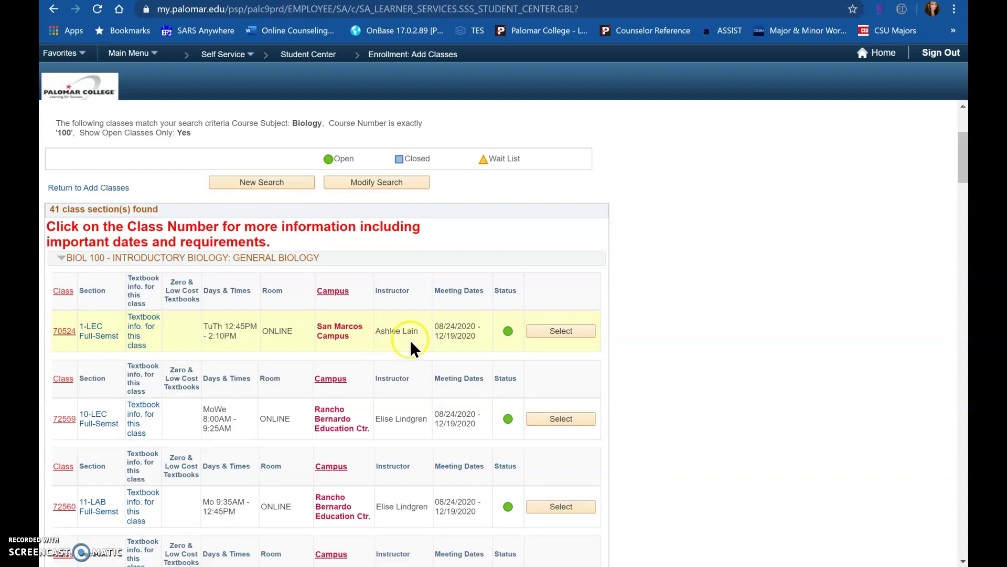
Cart BIOL 100 Section 1 lecture (70524) with the Tuesday Section 2 lab (70526).
click(572, 336)
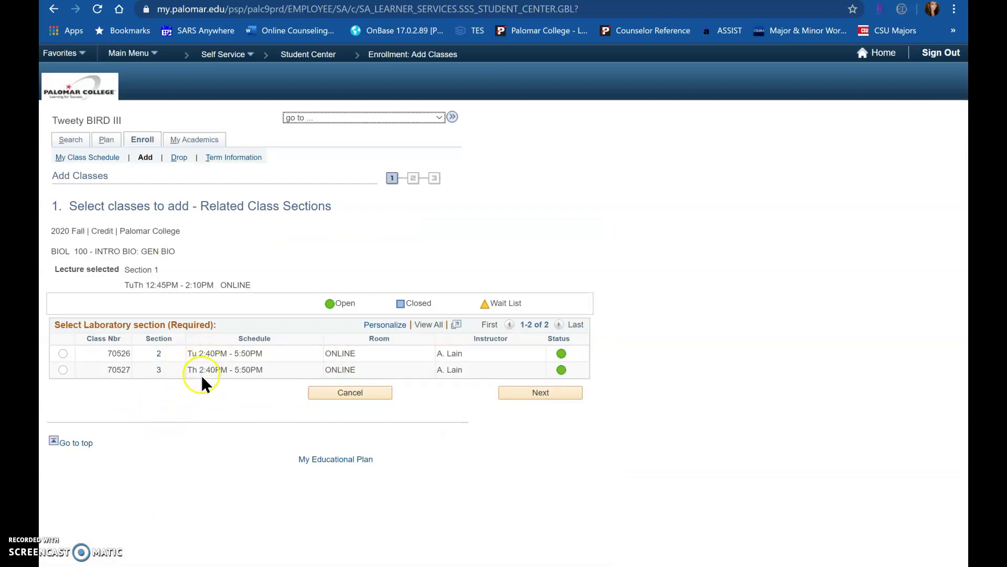
click(64, 353)
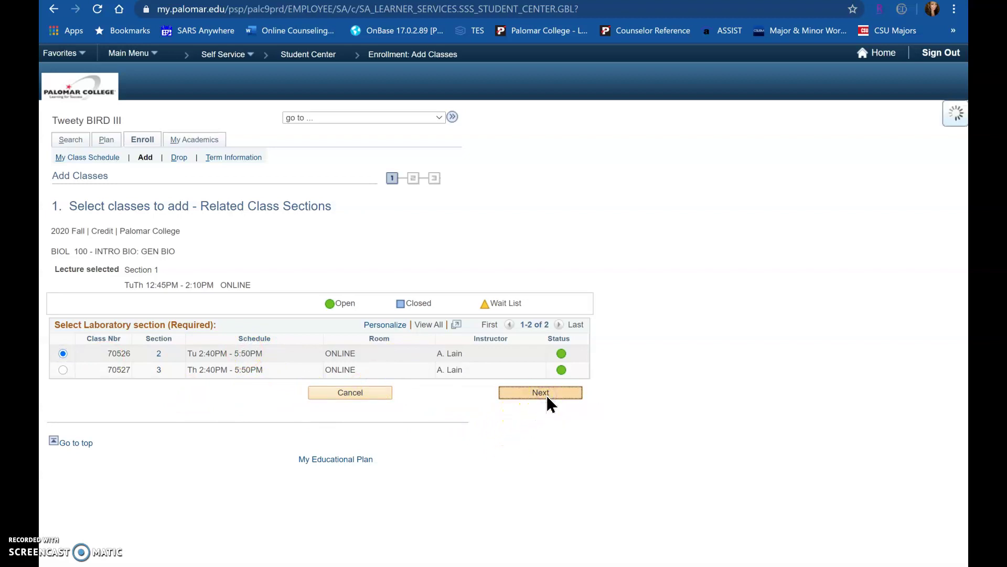
scroll(549, 403, down, 3)
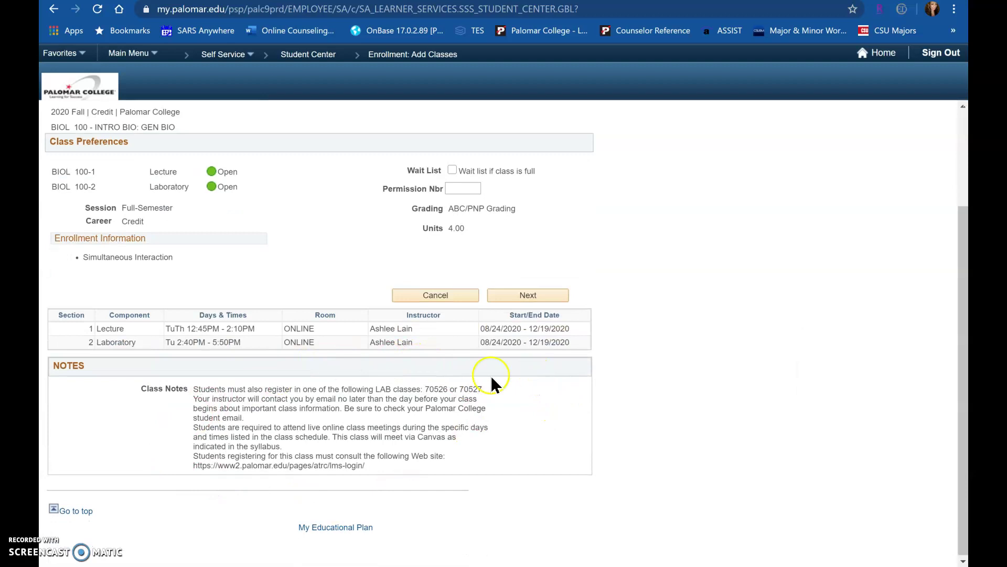
click(552, 297)
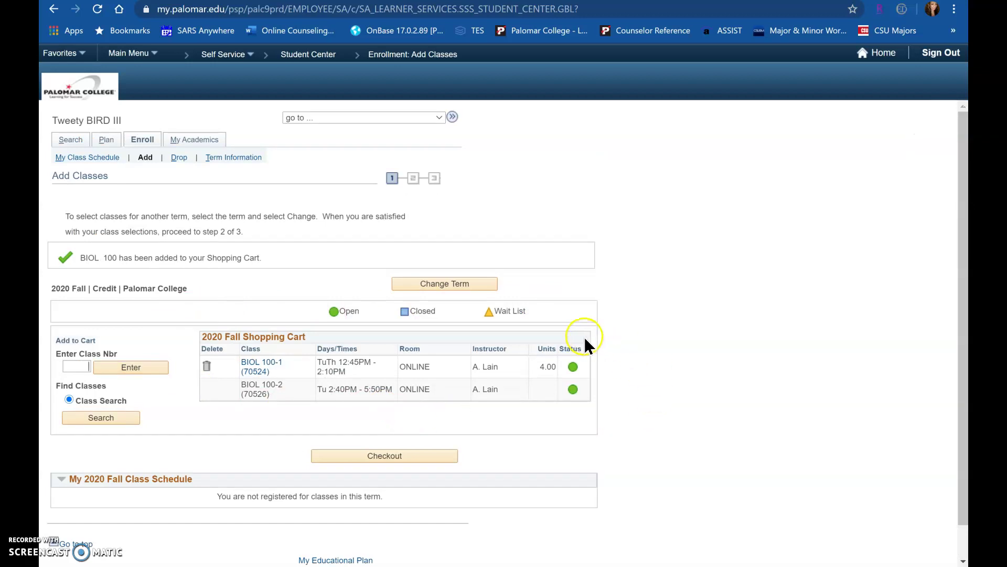
Try checking out, then re-select 2020 Fall as the term to clear the appointment warning.
click(436, 456)
click(389, 425)
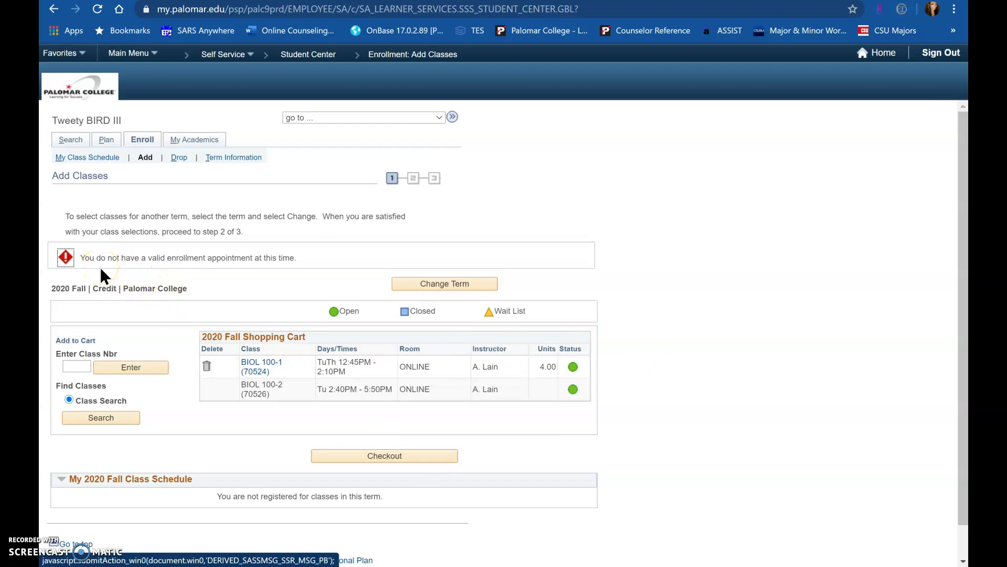
click(469, 282)
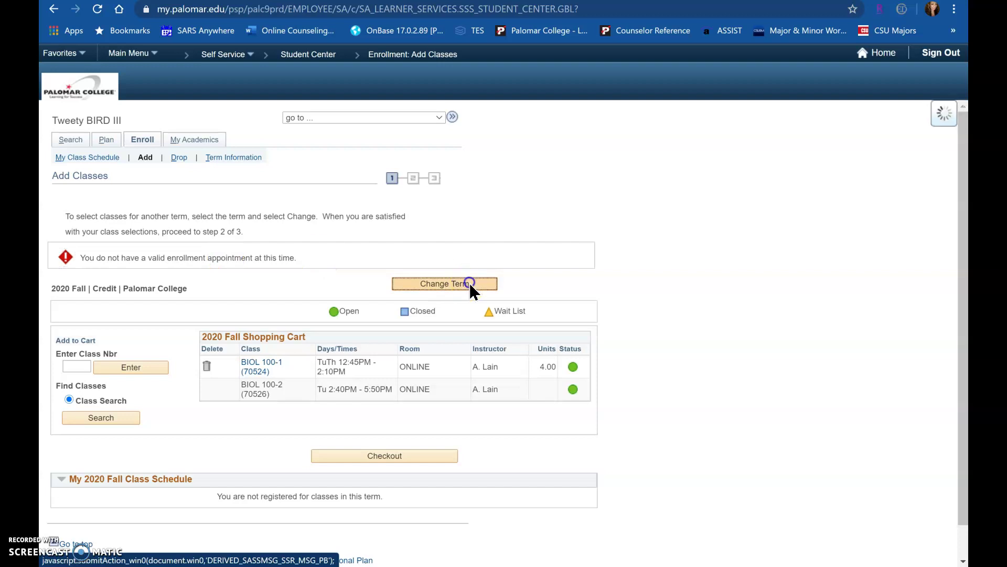
click(687, 322)
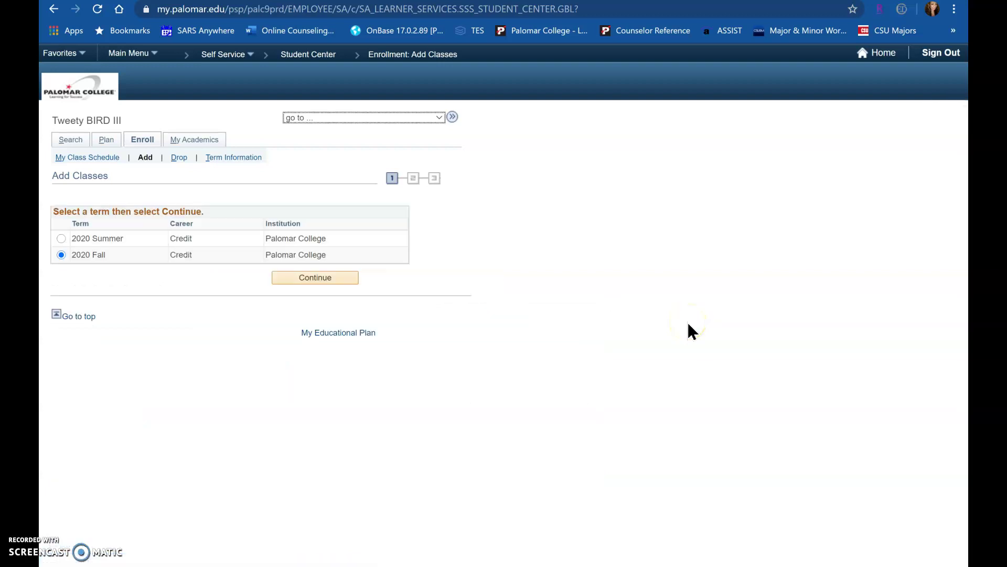
click(320, 279)
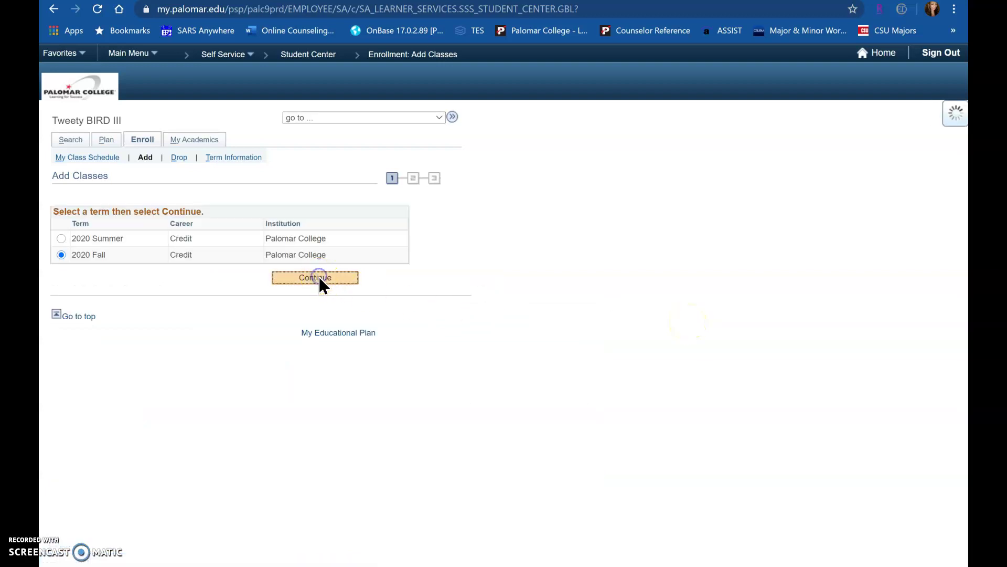
click(275, 322)
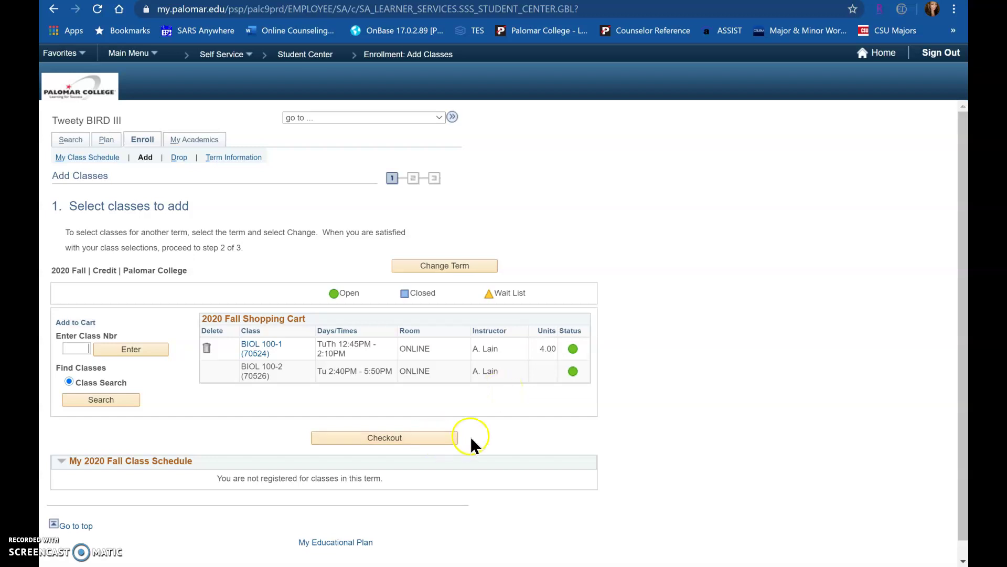
Search 2020 Fall English 100 classes including closed sections, reaching the over-50-classes warning.
click(119, 399)
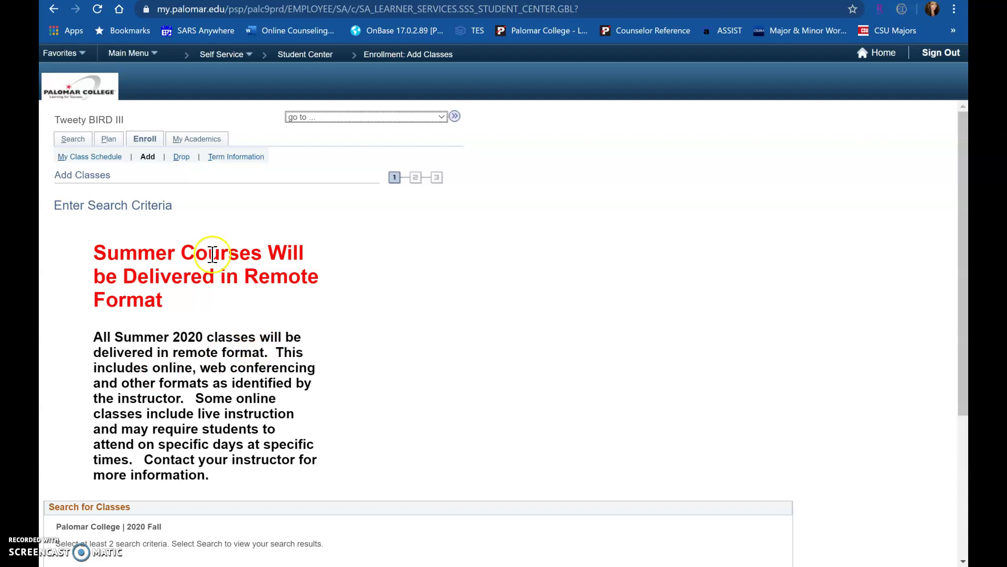
scroll(213, 253, down, 4)
click(216, 424)
click(287, 379)
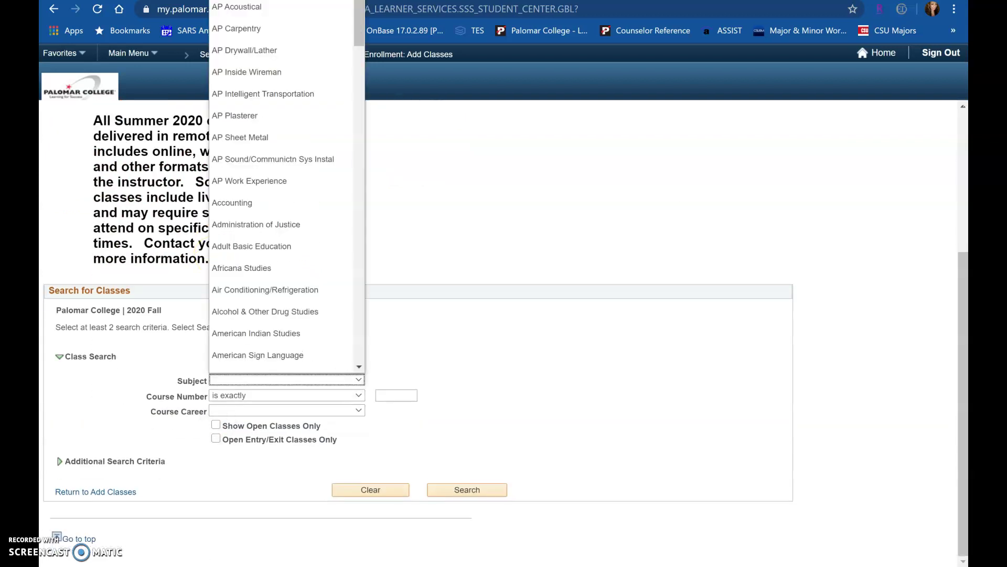
scroll(283, 189, down, 15)
scroll(281, 152, down, 4)
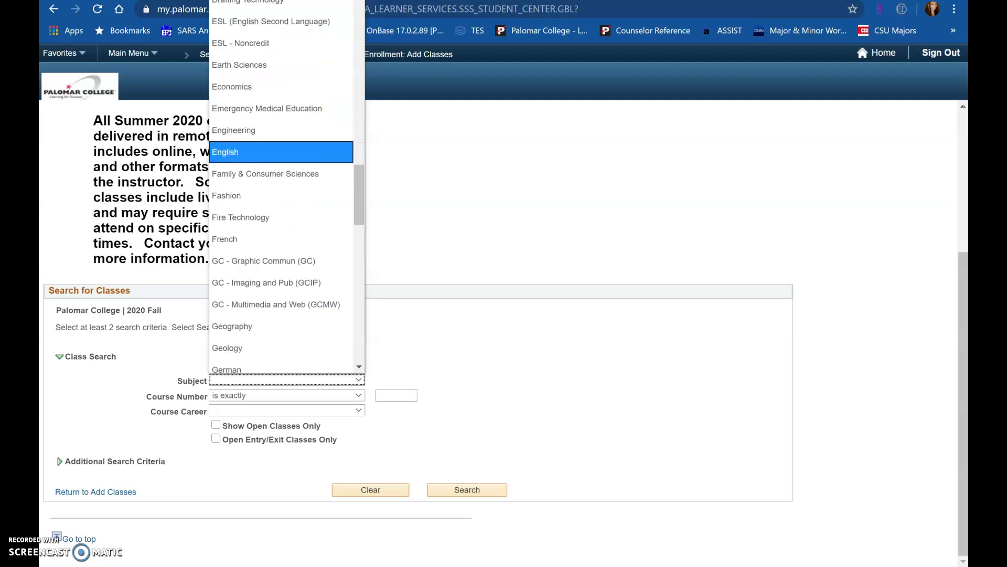
click(282, 152)
click(396, 395)
text(1)
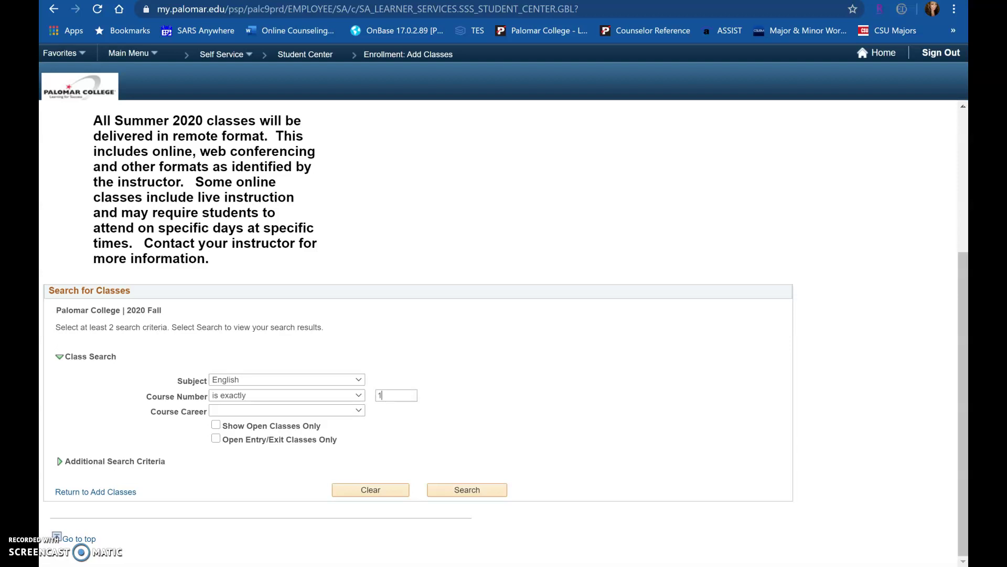
text(00)
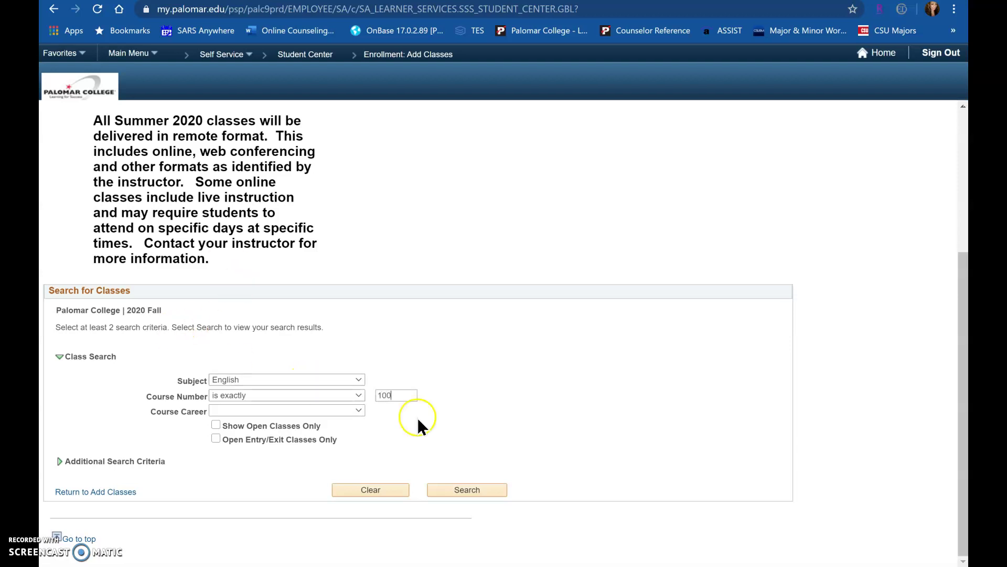
click(491, 493)
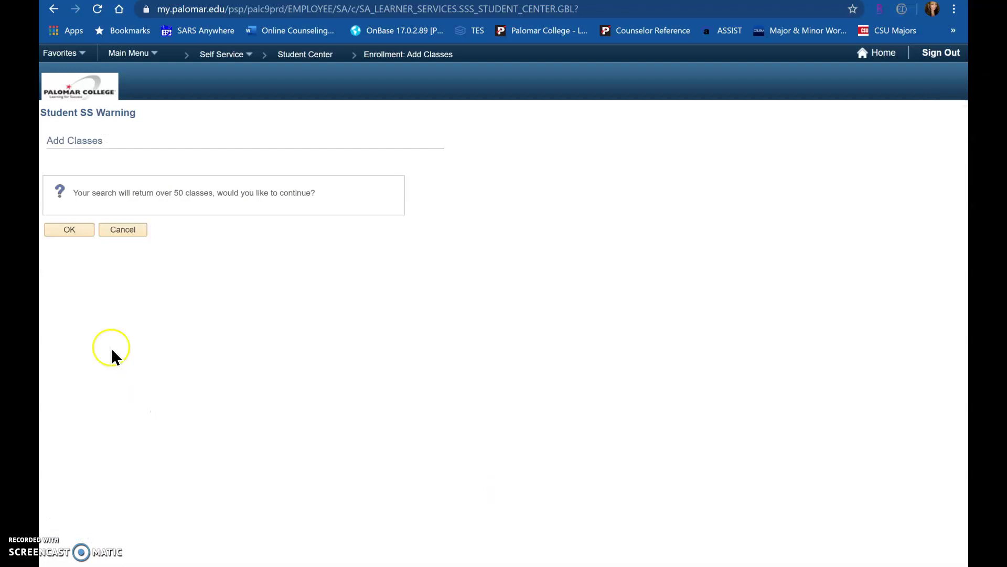
Accept the large-search warning and choose the online ENG 100 section 70784 from the results.
click(71, 229)
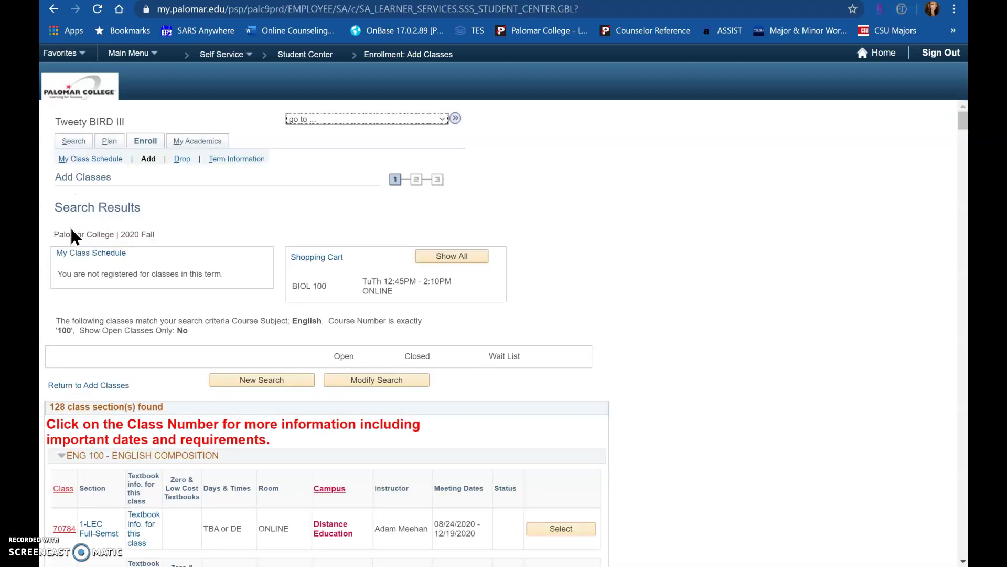
scroll(71, 235, down, 4)
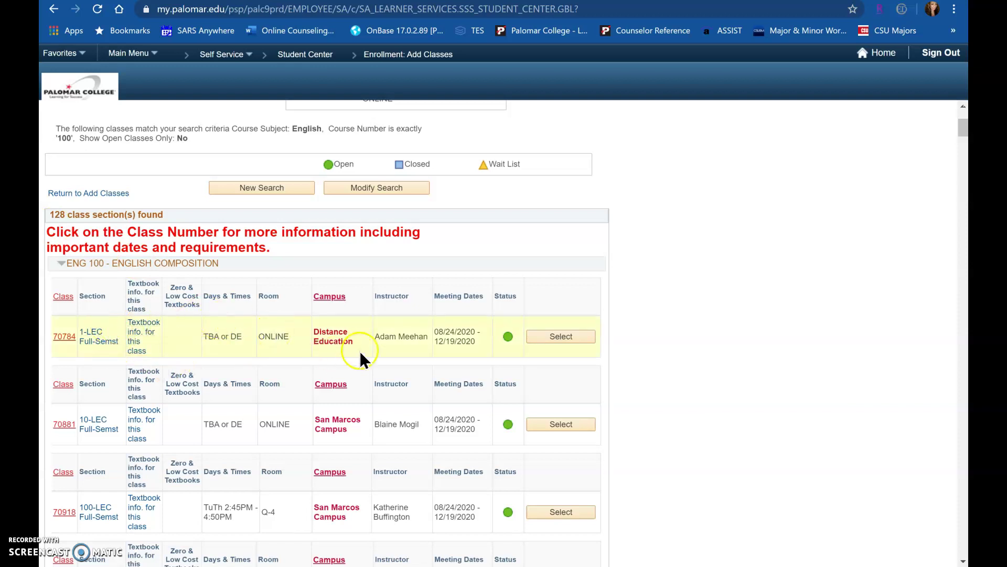
click(412, 344)
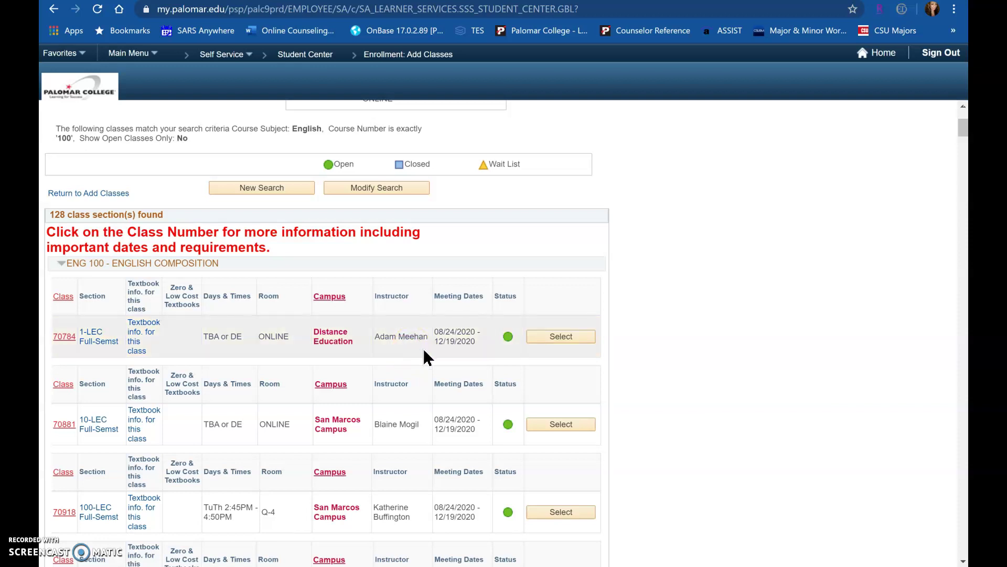
click(567, 337)
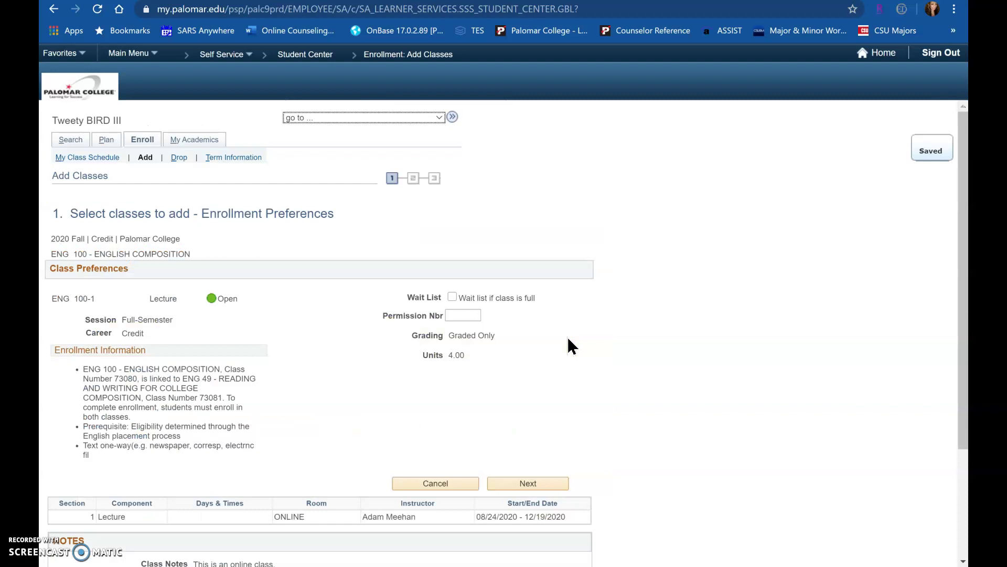
Confirm the preferences to cart ENG 100-1 (70784), 4.00 units, next to both BIOL 100 sections.
scroll(572, 346, down, 3)
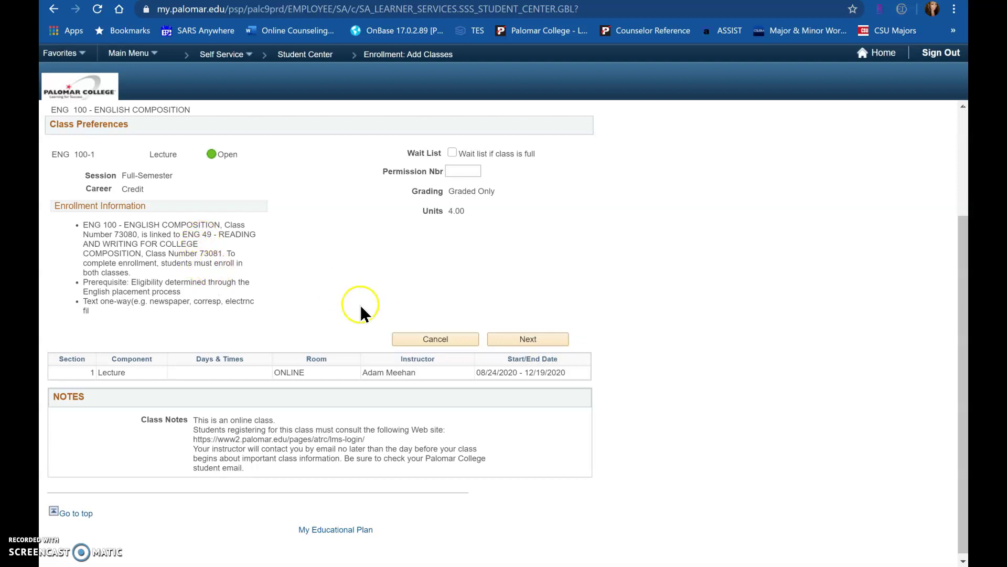
click(547, 339)
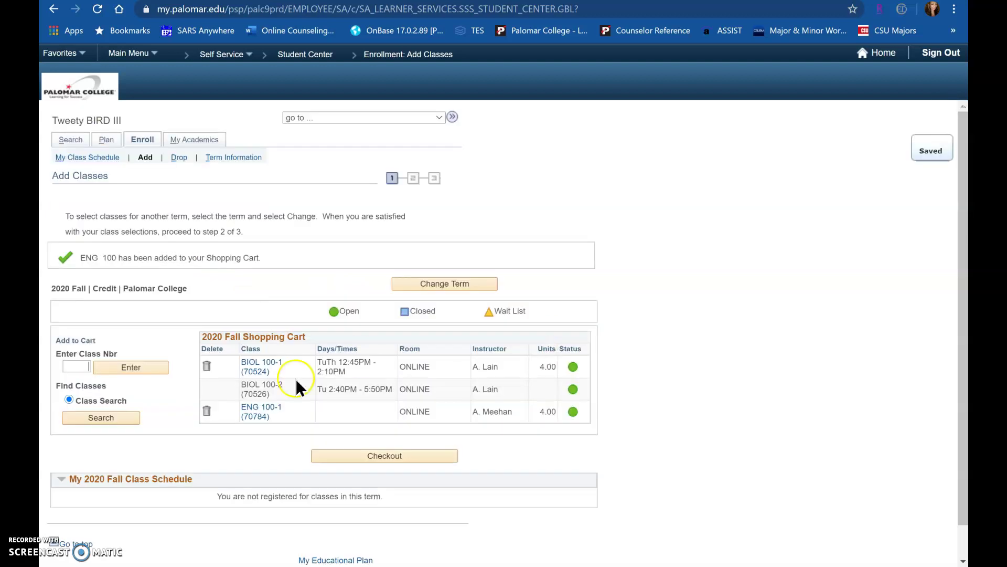
Look up class number 73081 and add the 2.00-unit ENG 49 support class to the cart.
click(87, 367)
text(73081)
click(112, 367)
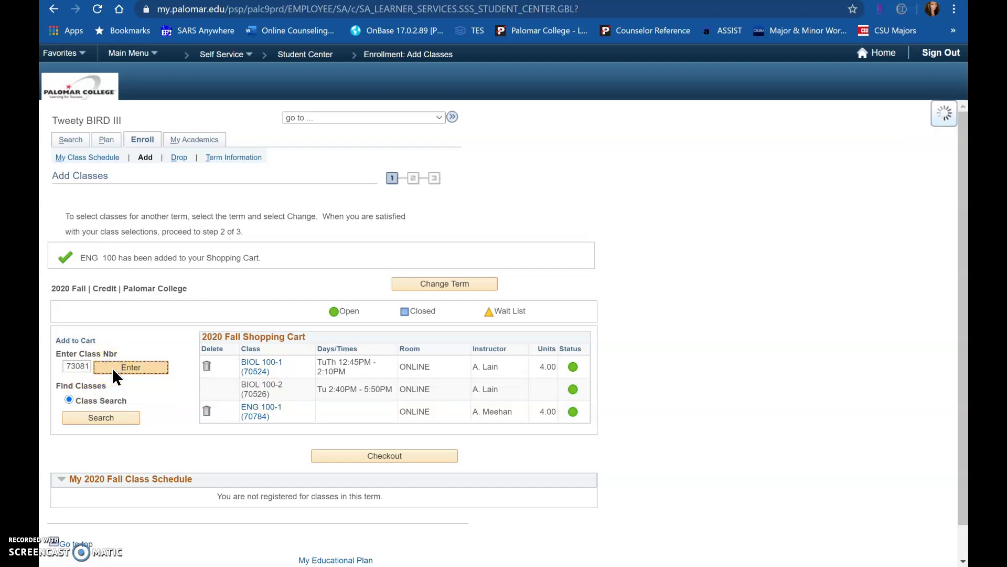
scroll(112, 367, down, 4)
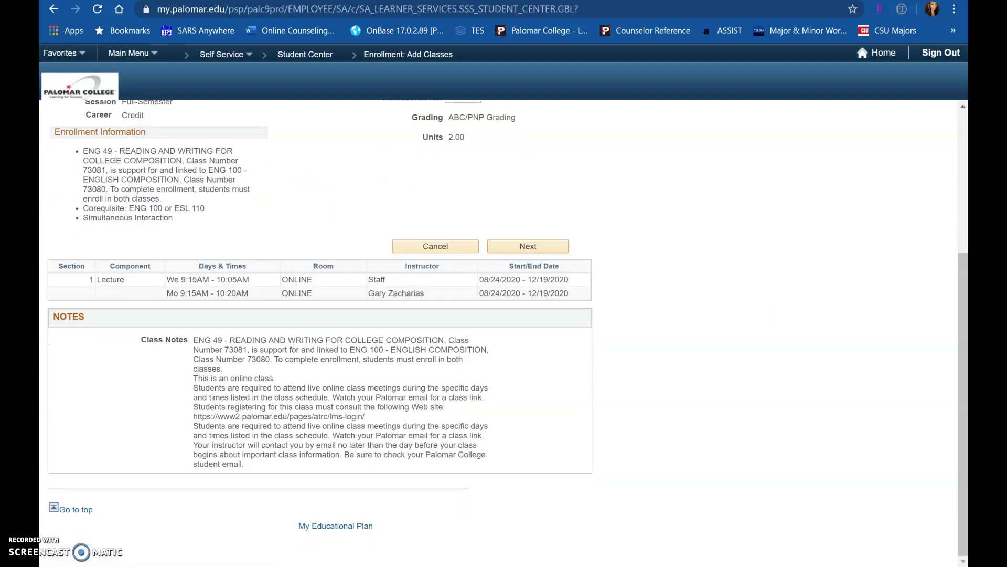
click(542, 244)
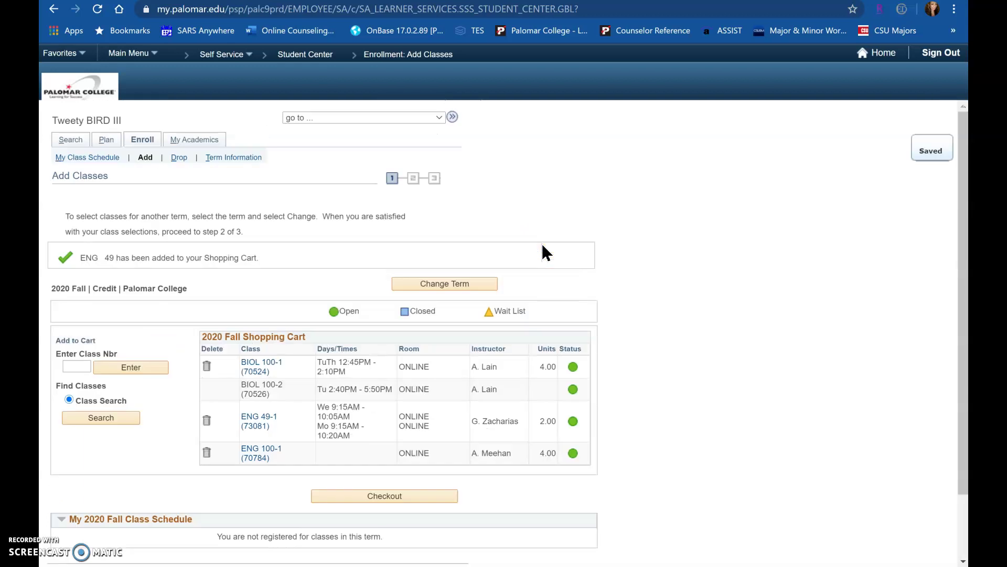
scroll(543, 249, down, 1)
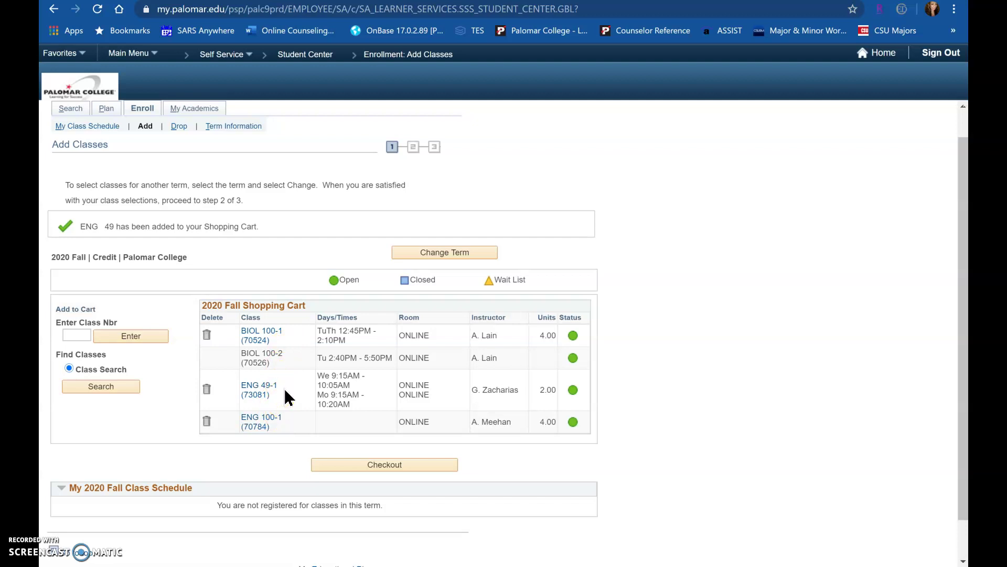
Open the 'go to' page list above the four-class 2020 Fall shopping cart.
click(262, 375)
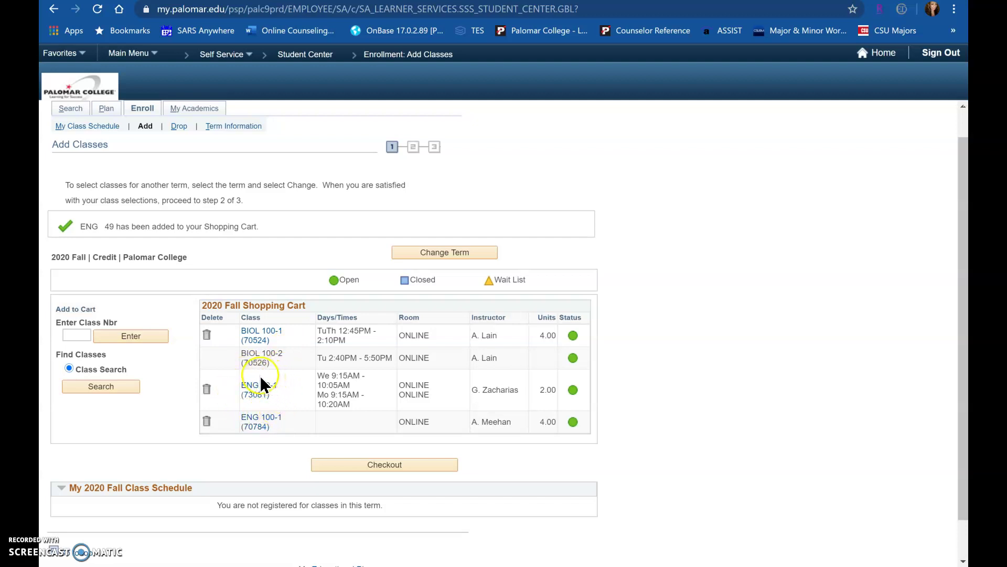
click(284, 211)
scroll(283, 213, up, 1)
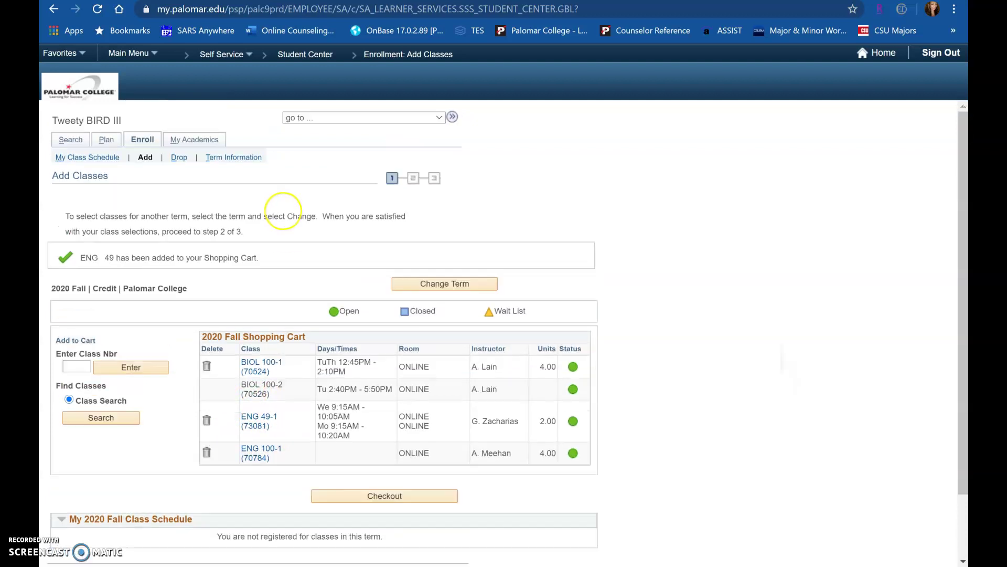
click(362, 117)
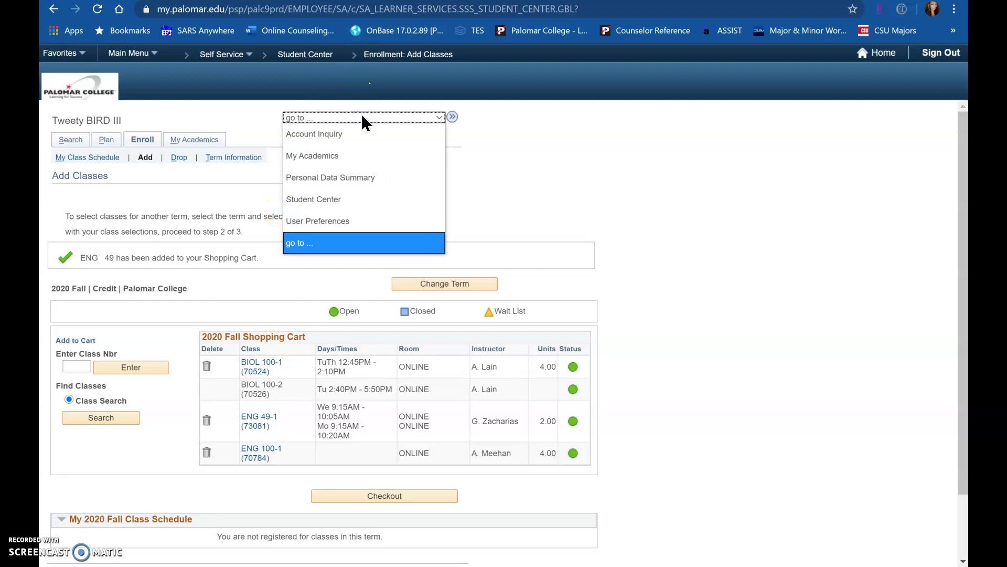
Jump to the Student Center and bring up the 11-JUN-2020 04:30 PM enrollment appointment.
click(341, 200)
click(454, 117)
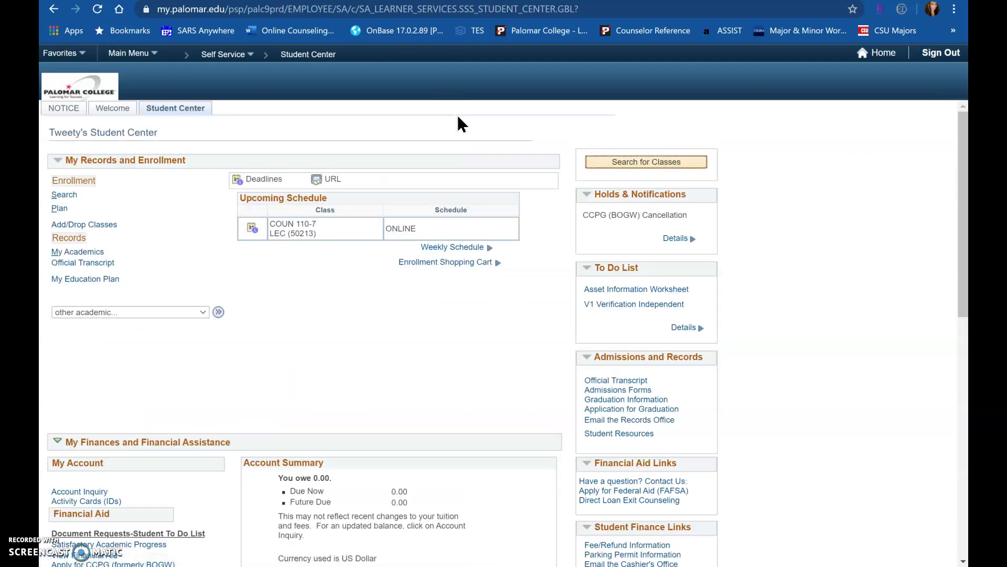
scroll(456, 112, down, 3)
scroll(456, 315, down, 6)
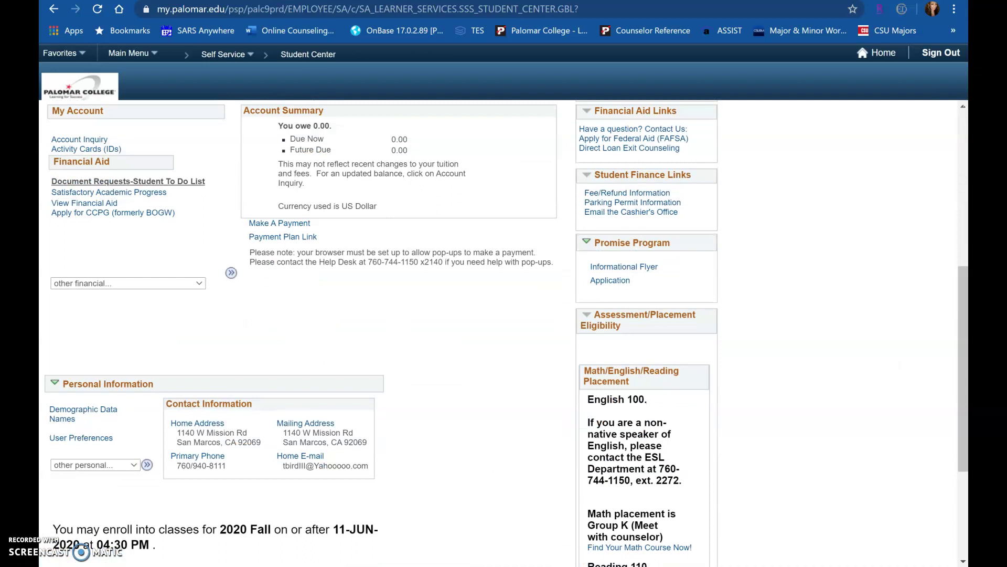
scroll(465, 124, down, 1)
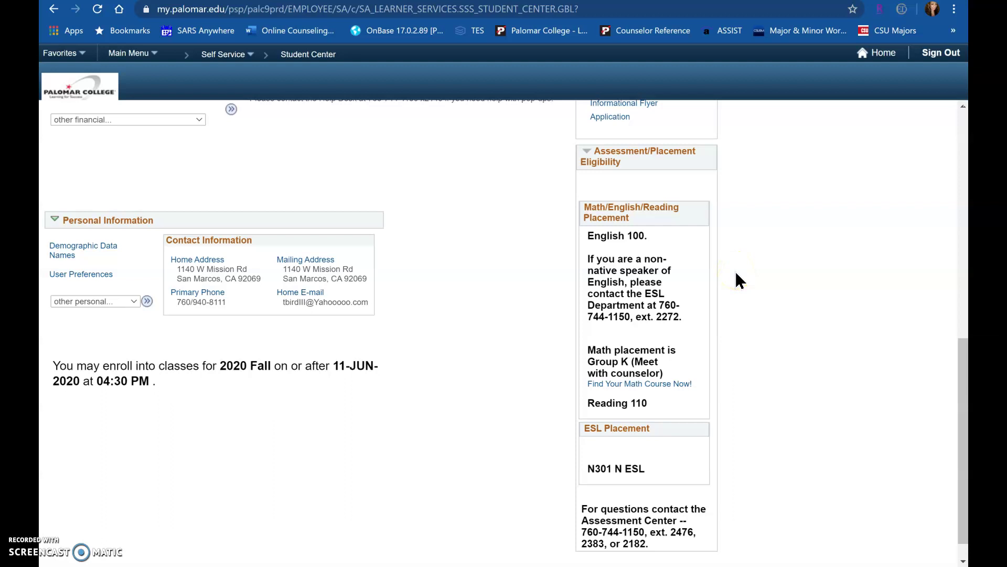
click(658, 305)
click(576, 327)
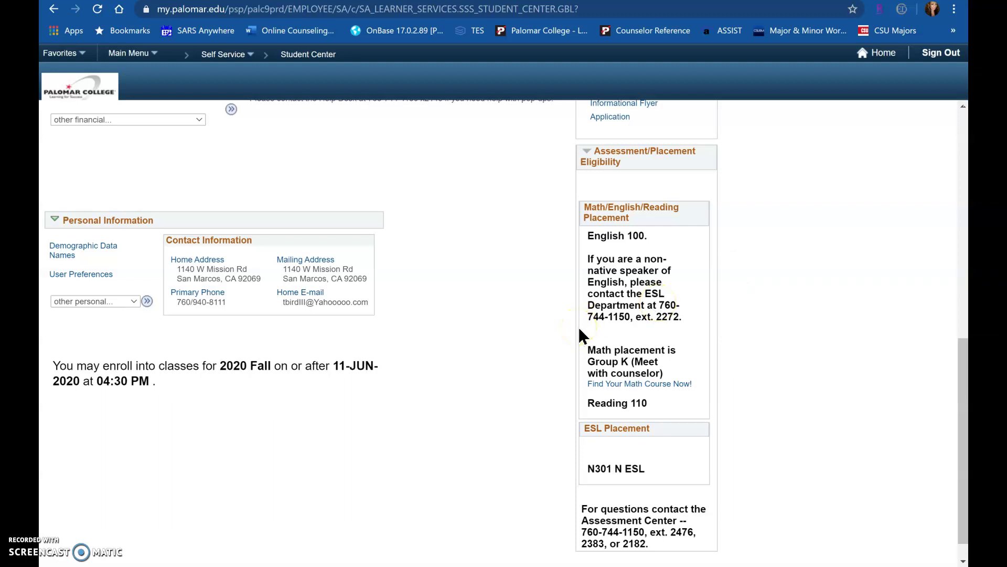